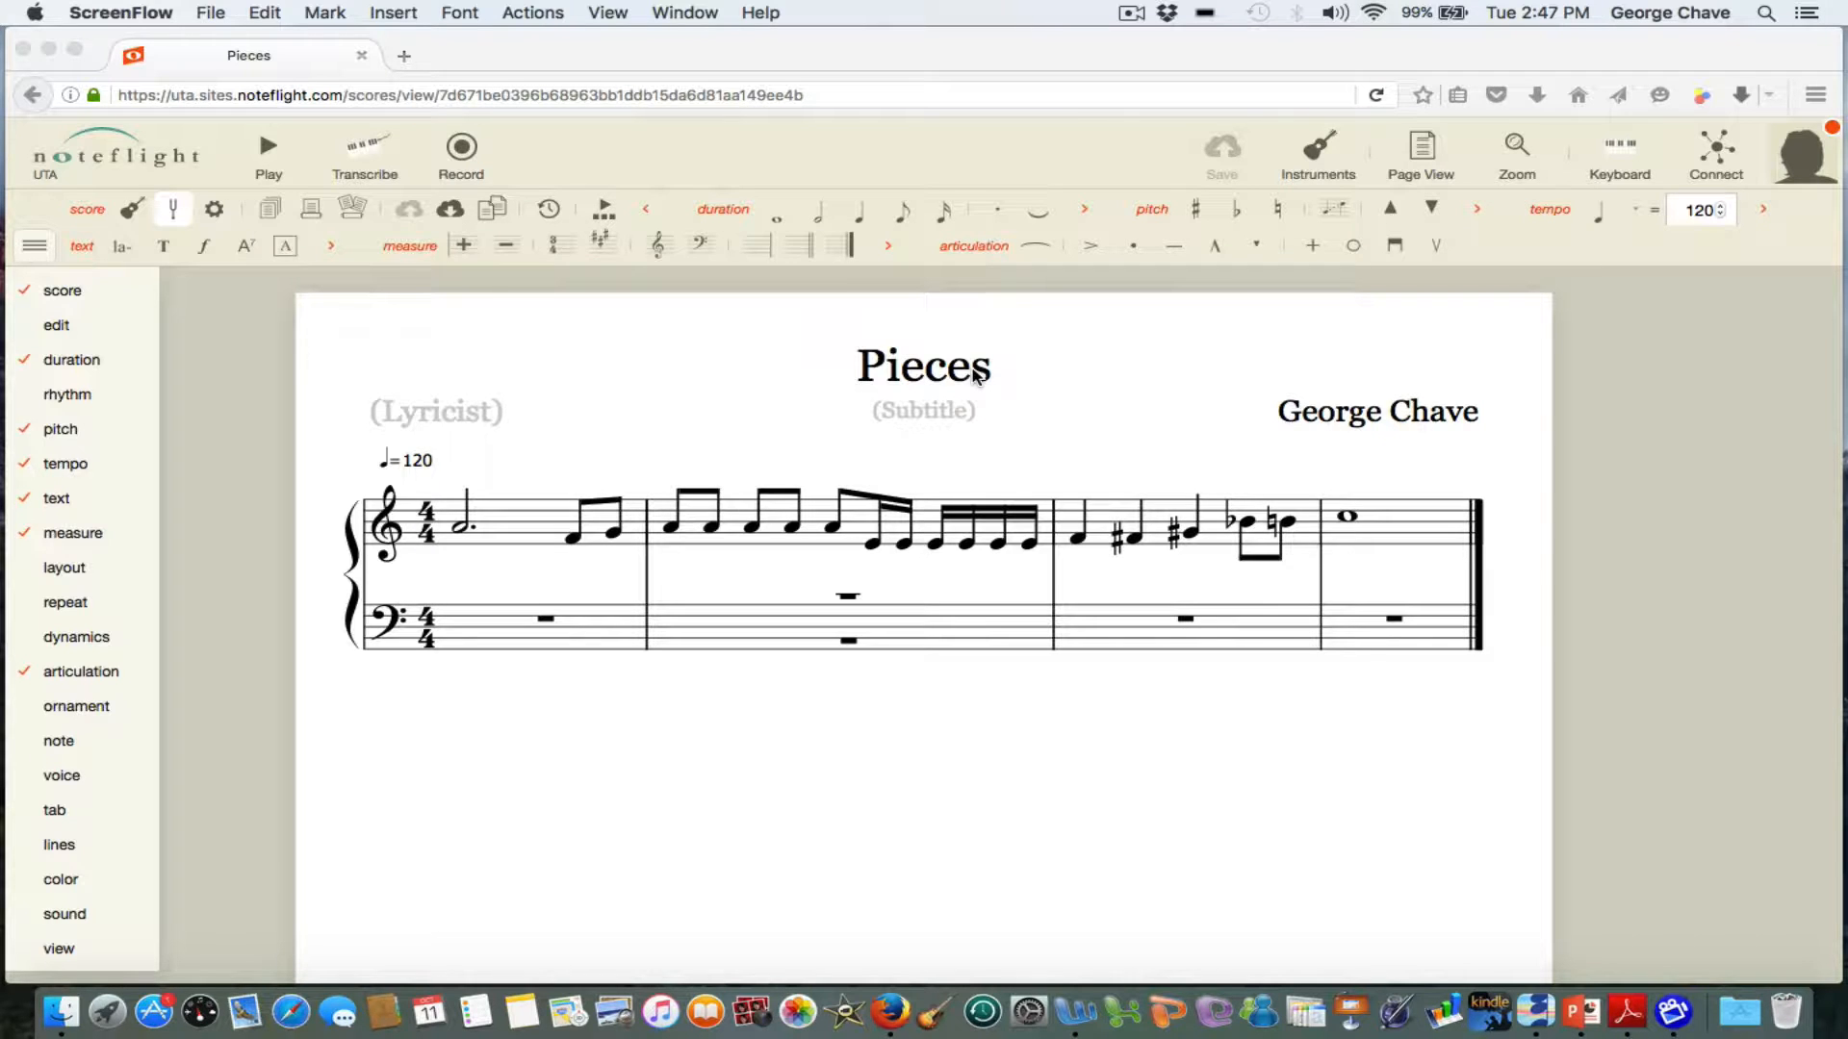
Add a flat to the first eighth note in measure 1 of the treble staff.
left_click(577, 545)
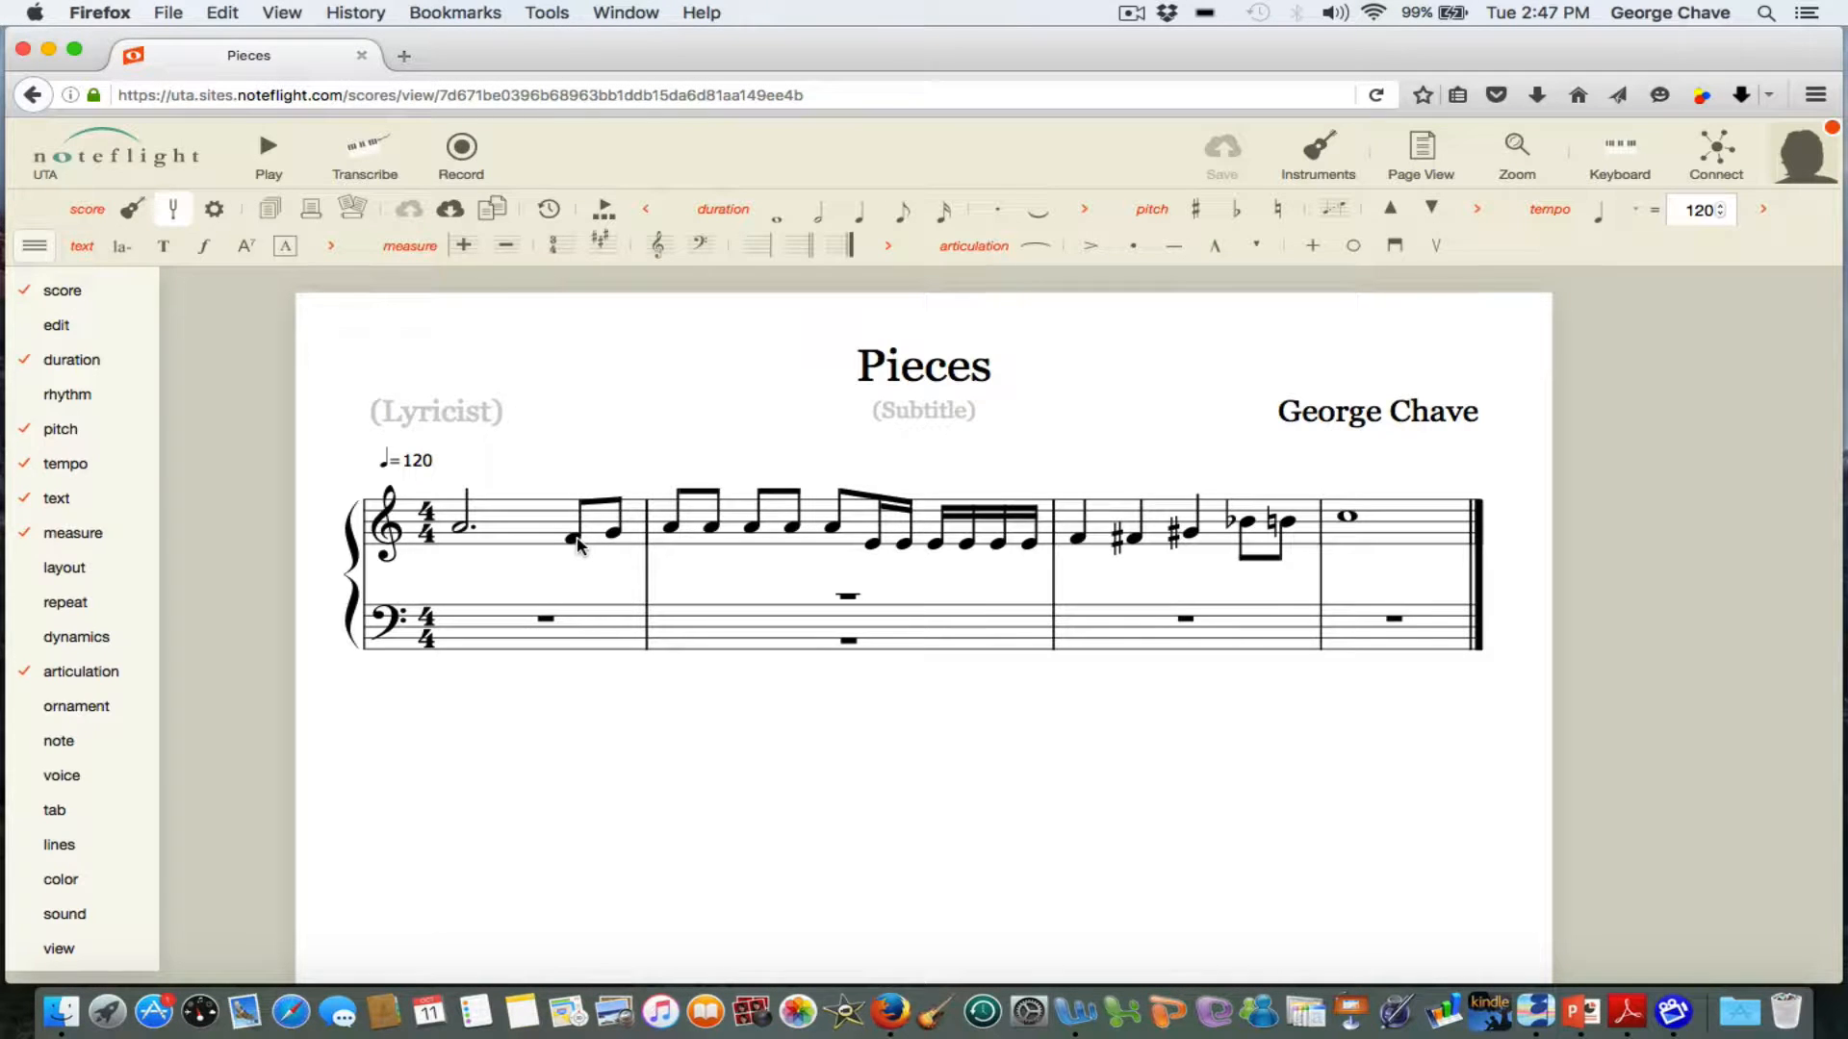
left_click(577, 544)
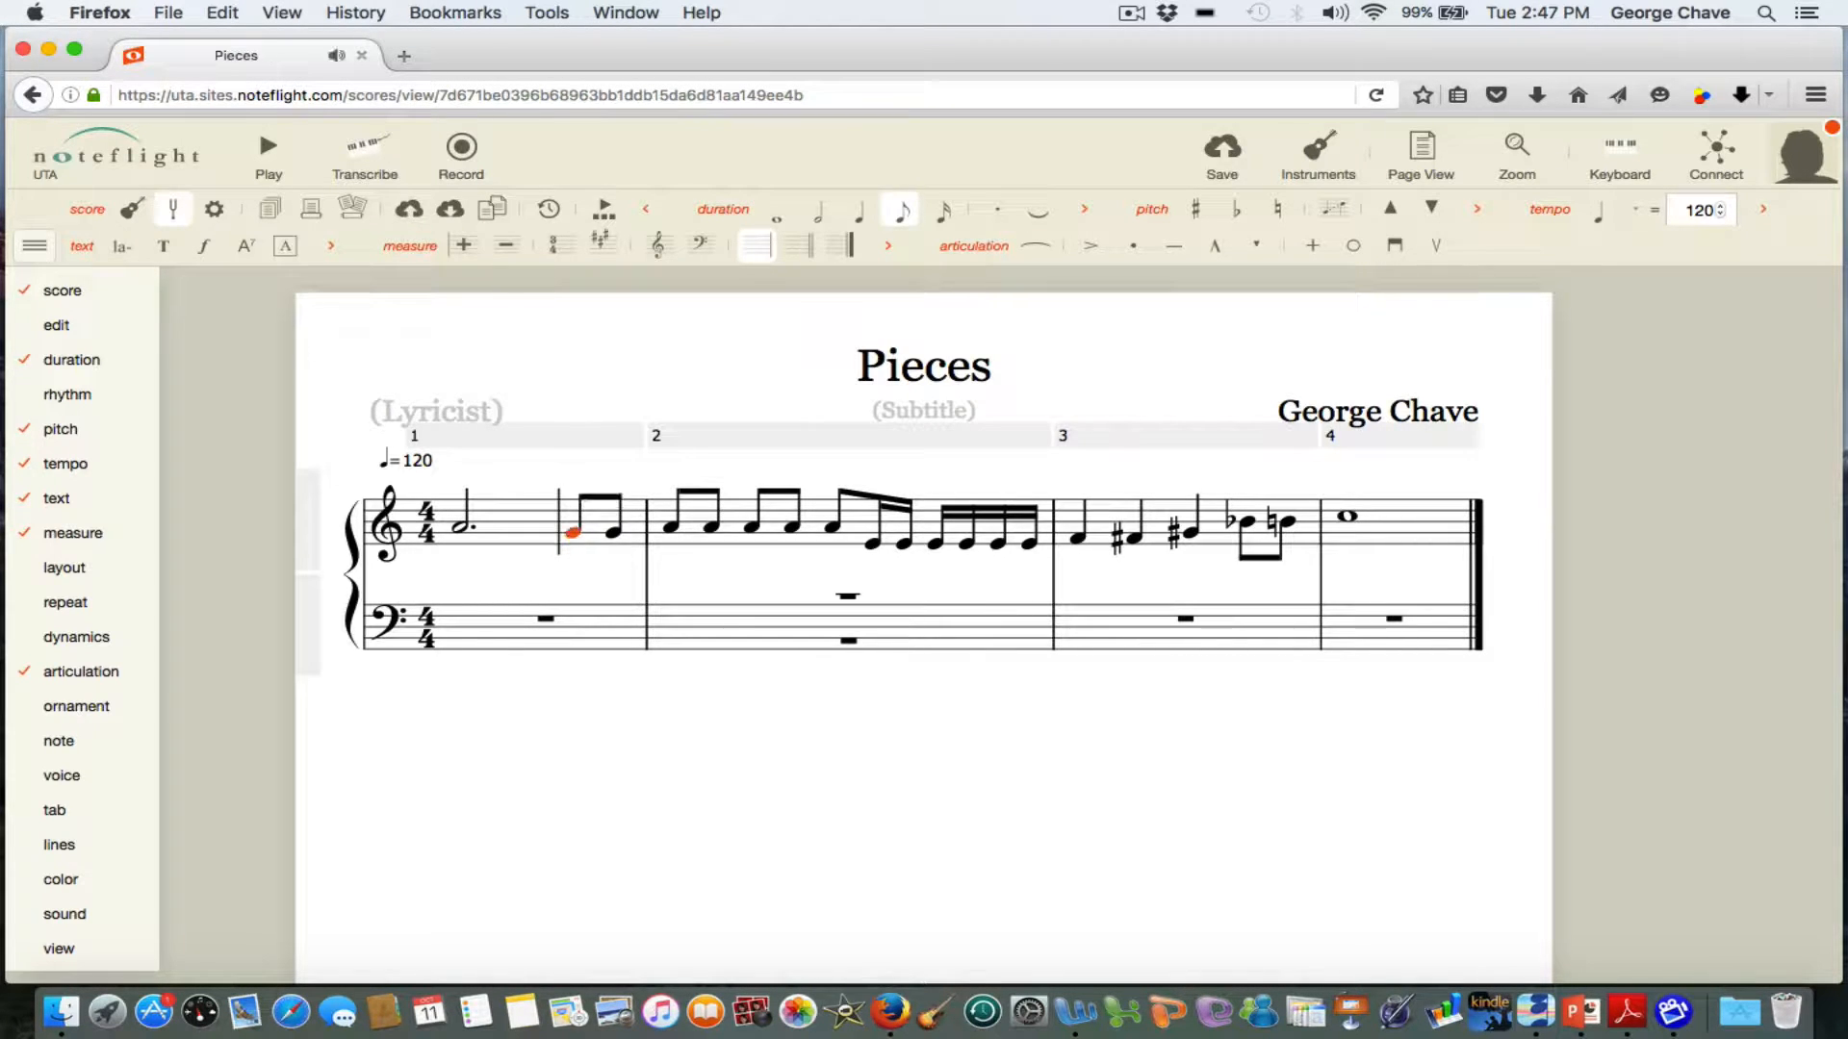
left_click(1235, 211)
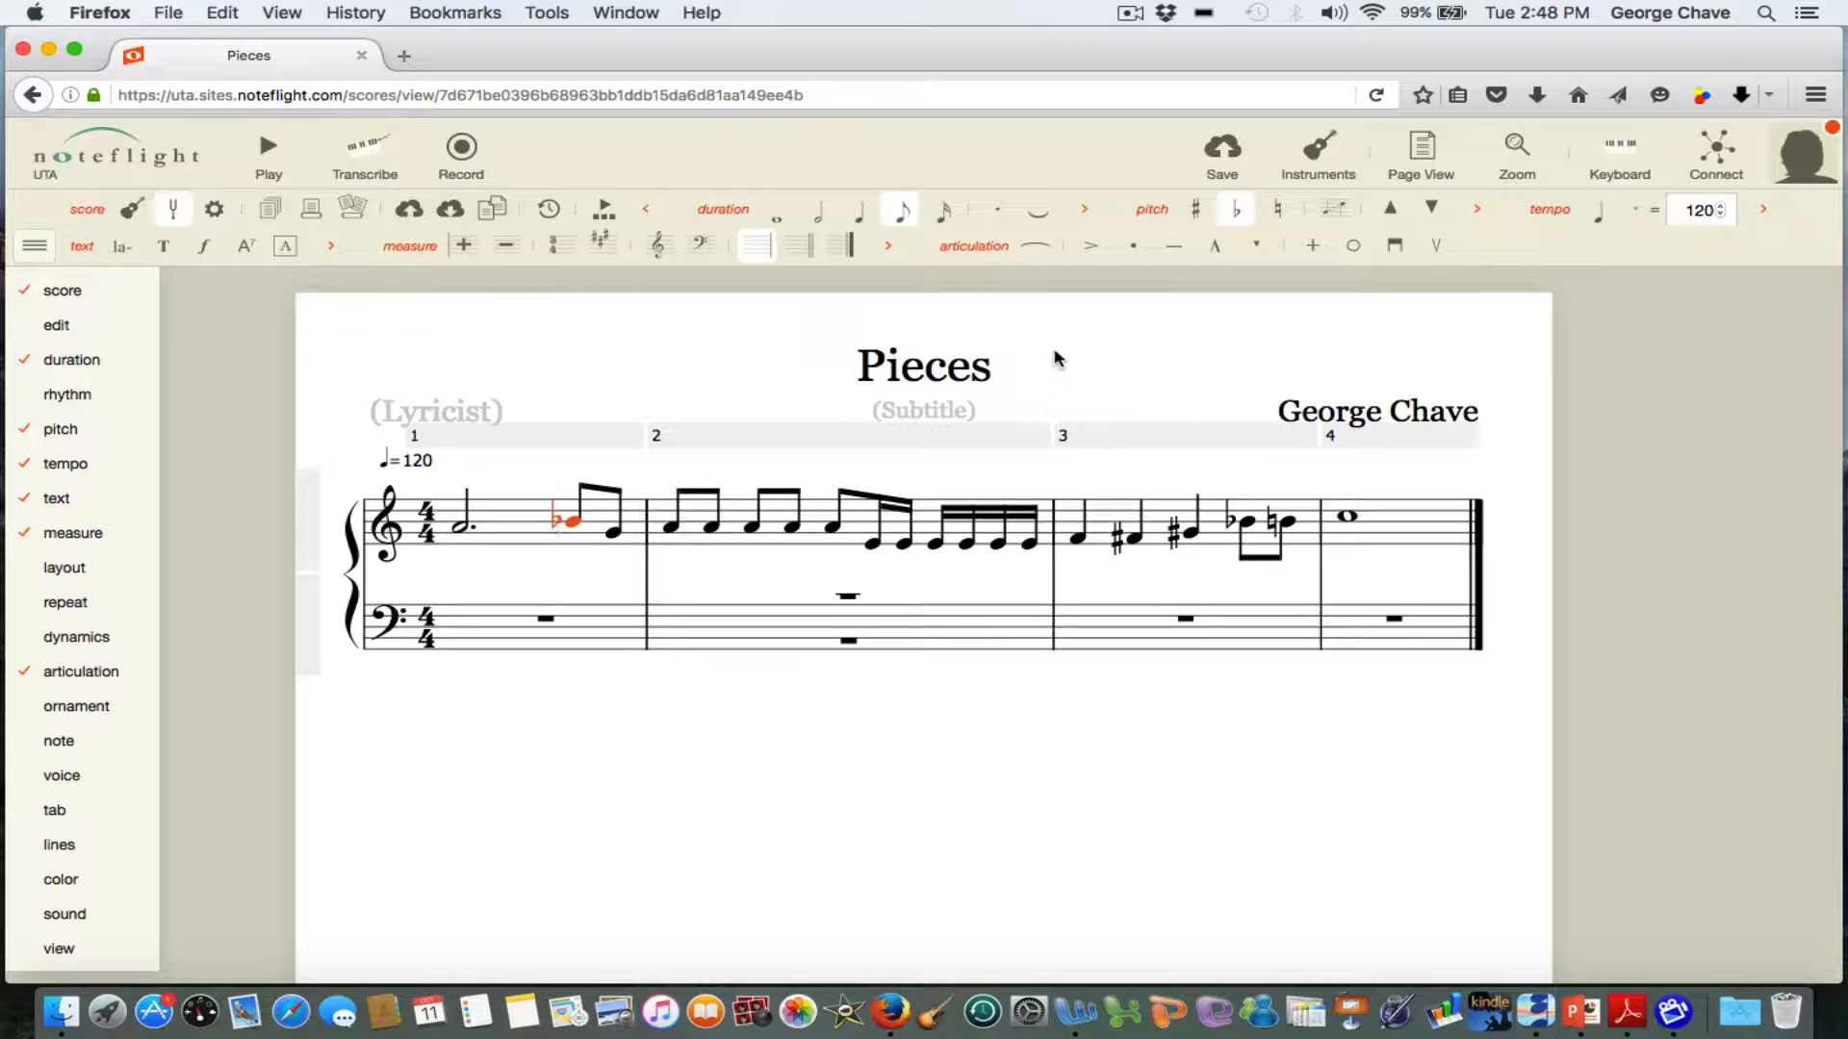
Retitle the score "Pieces A" and save it.
left_click(989, 366)
type("A")
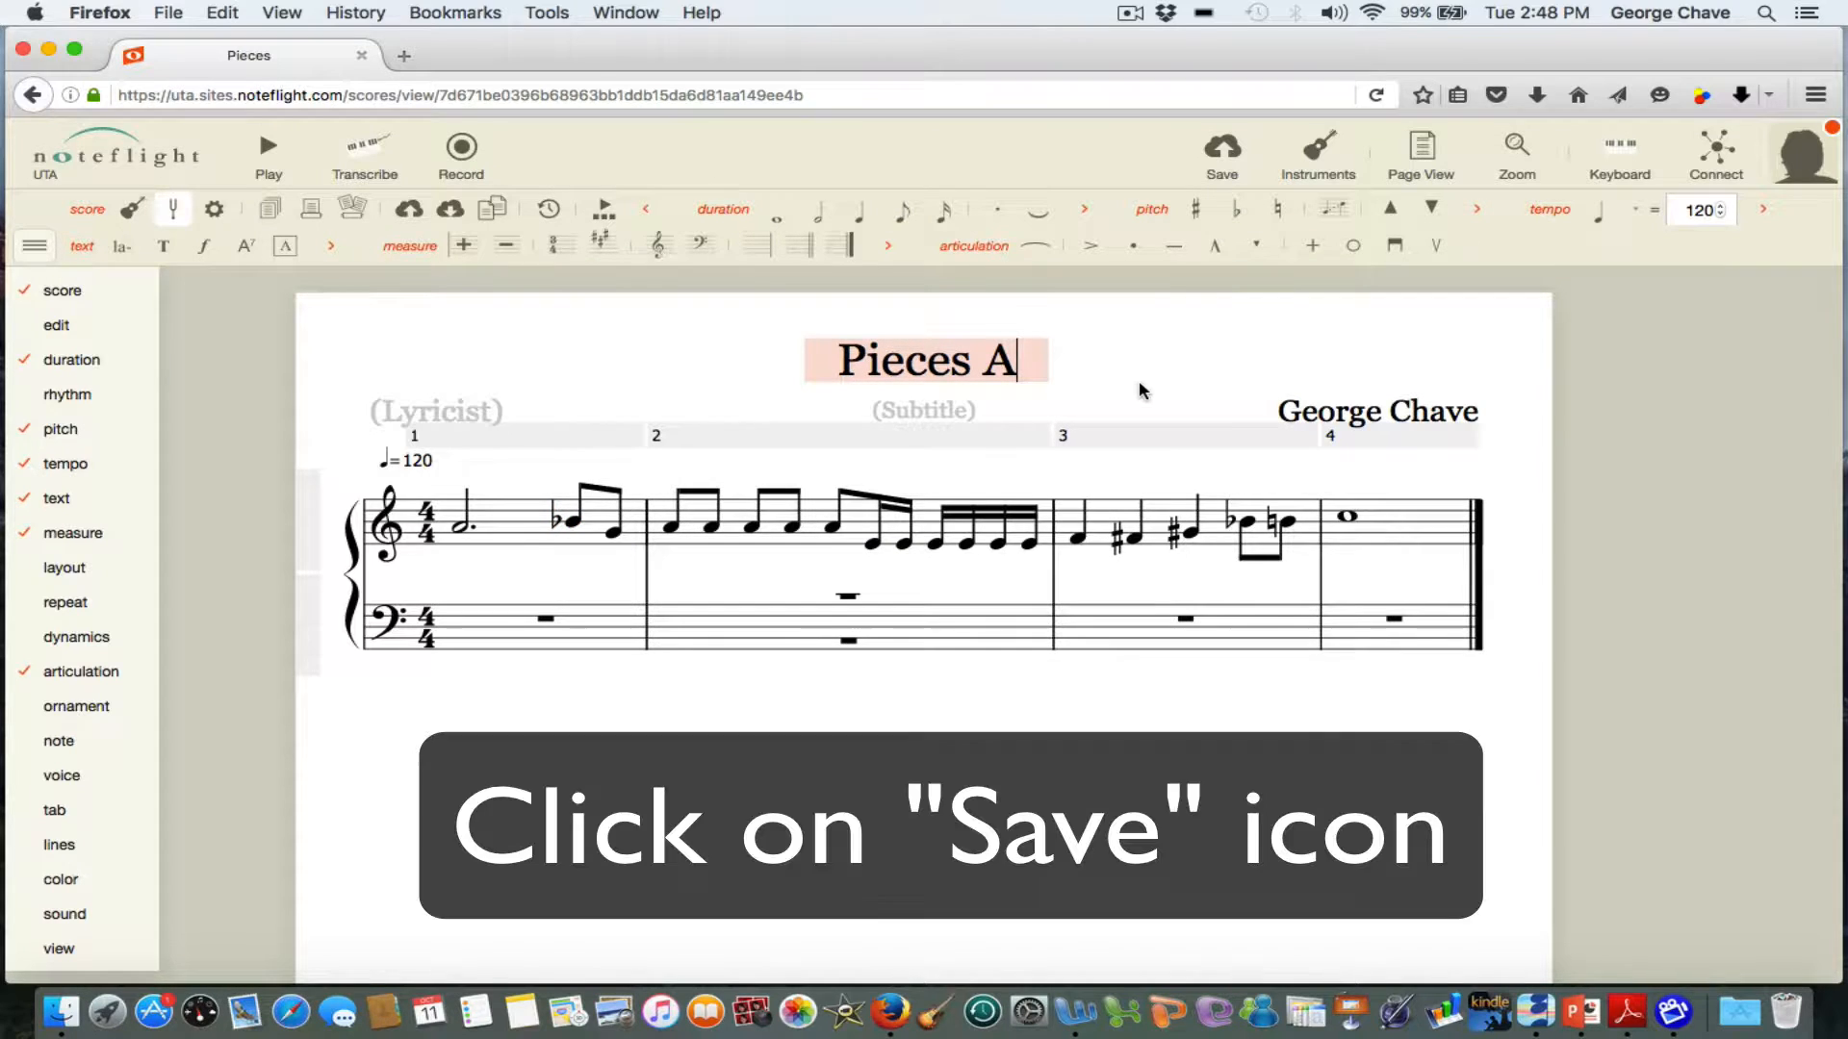
left_click(1222, 154)
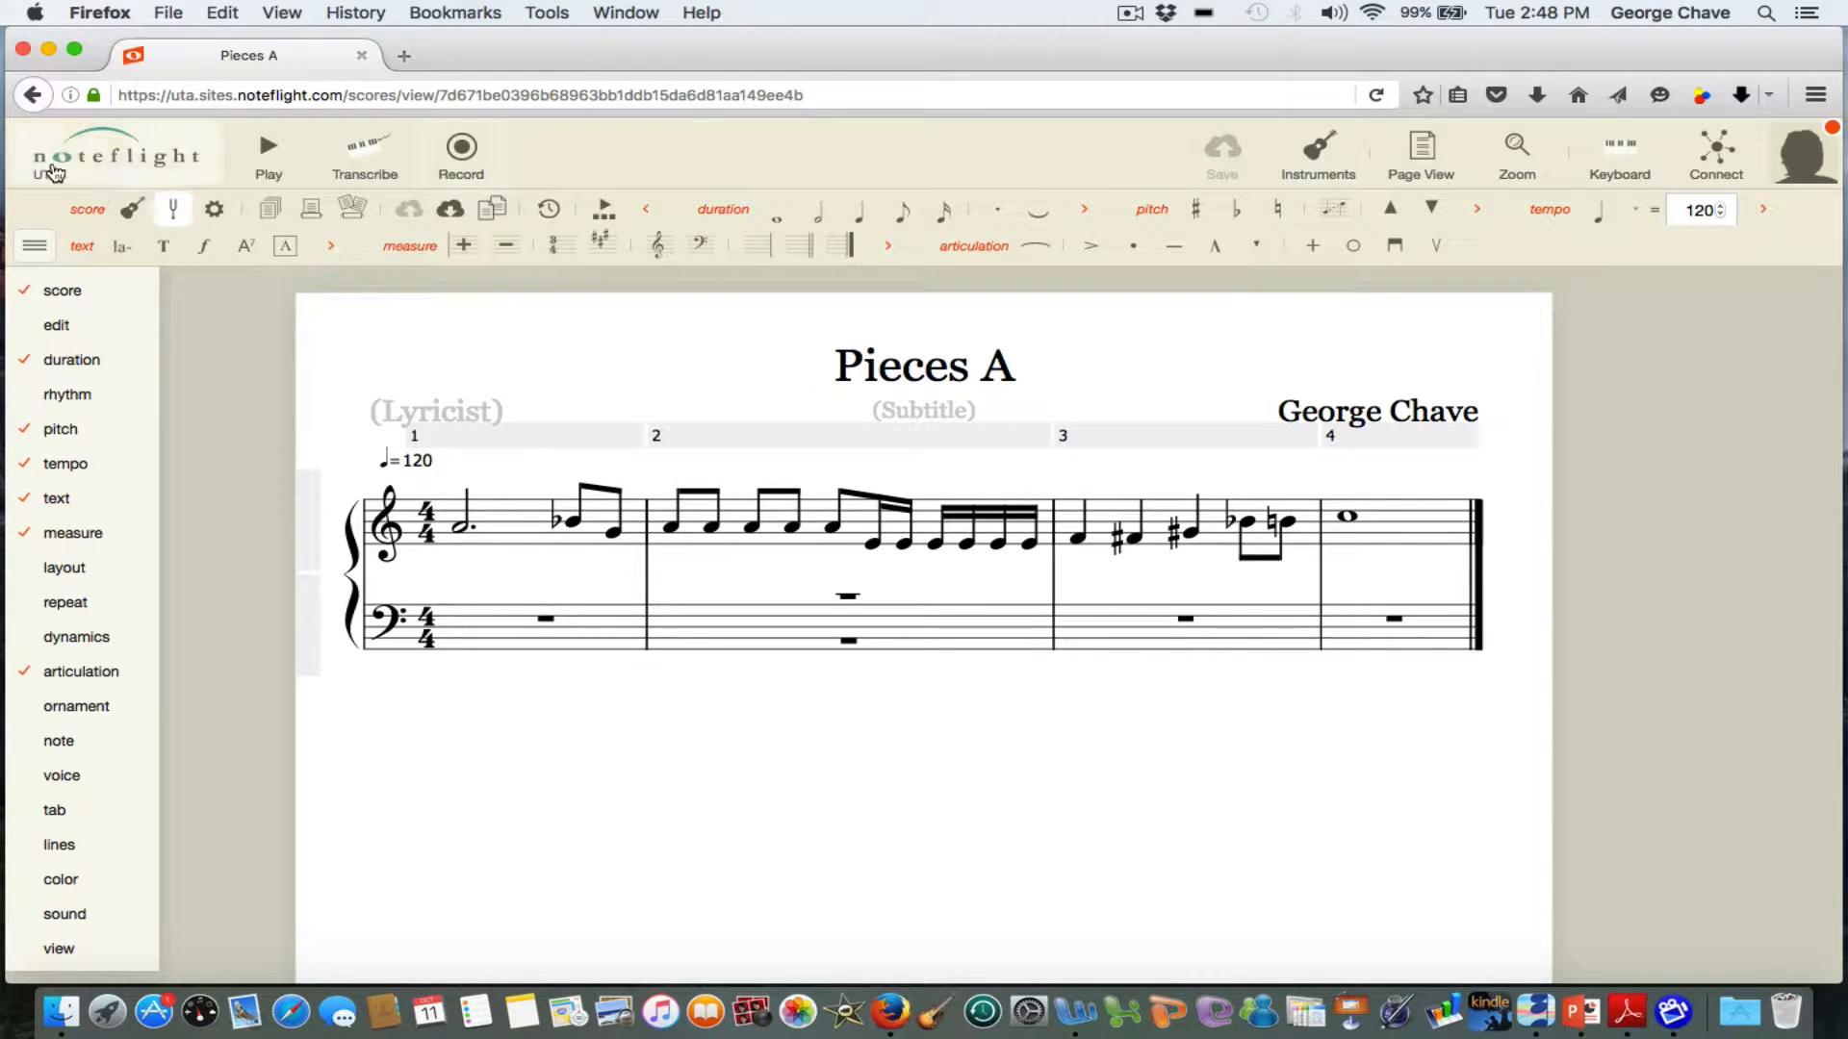
Go to the home page and reopen the Pieces A score from your scores list.
left_click(53, 171)
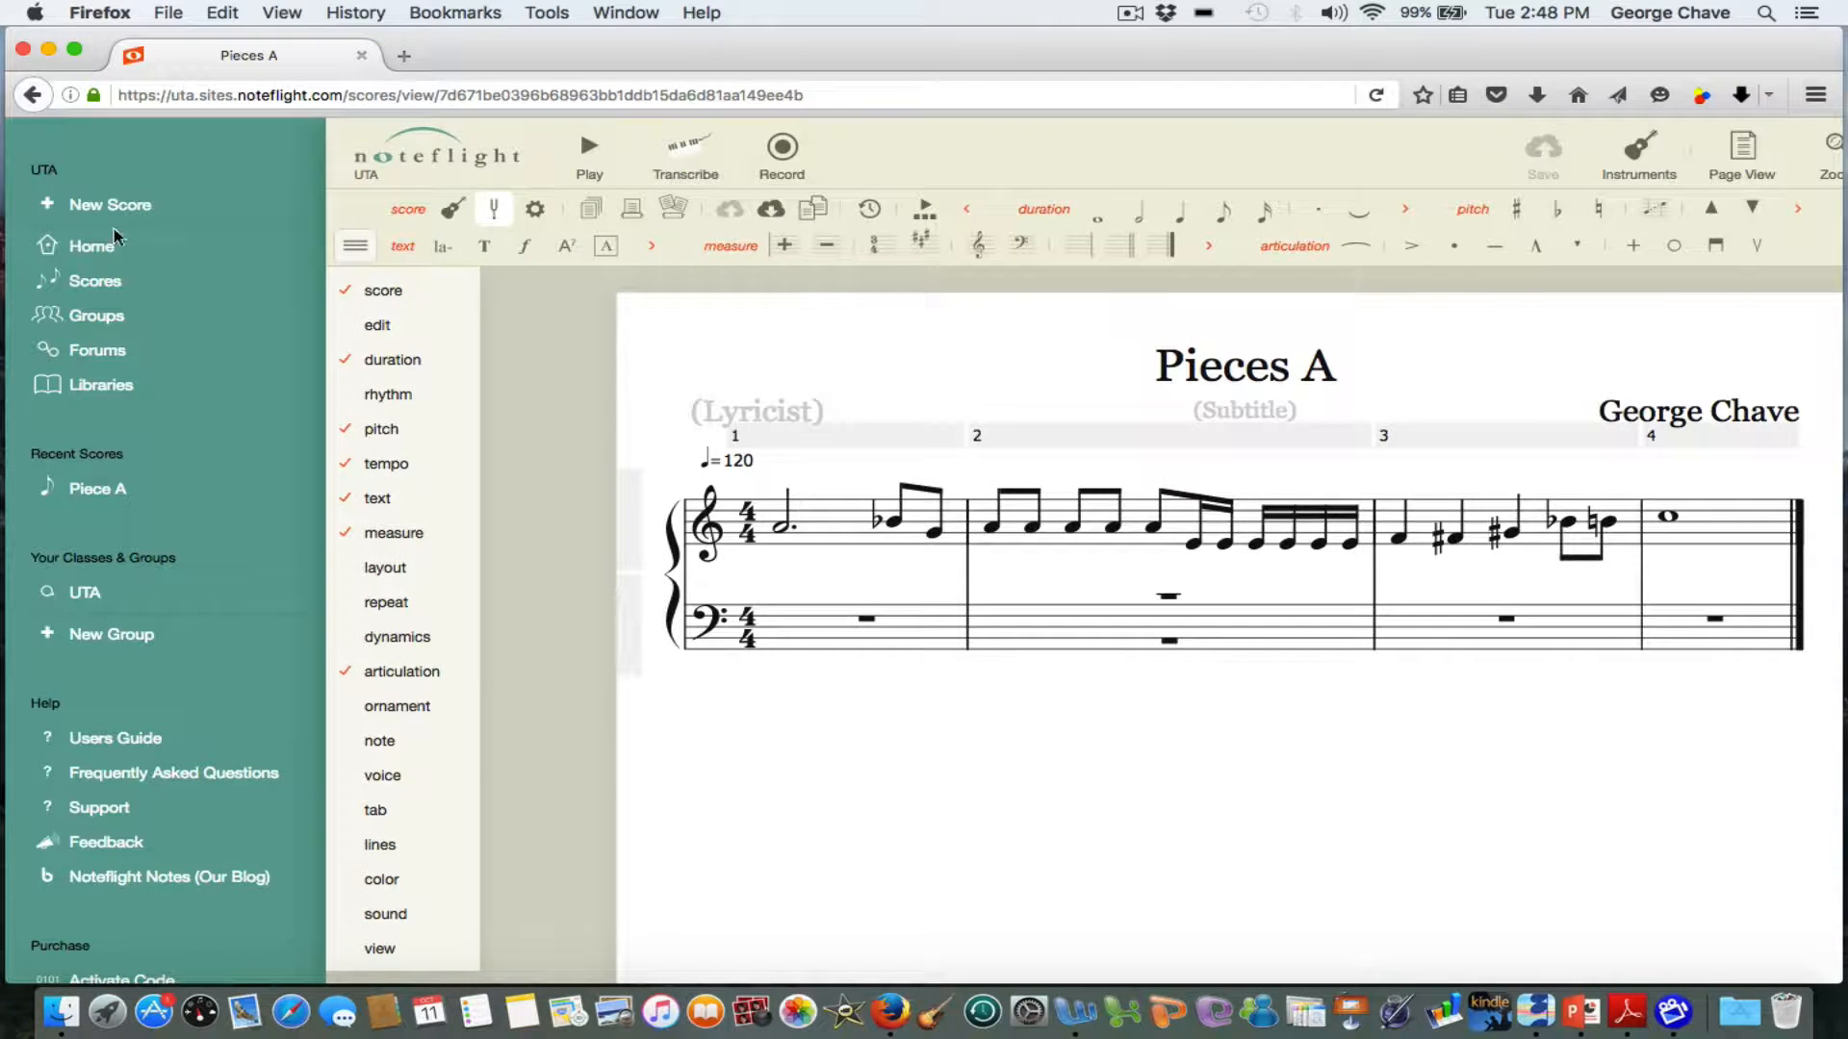
left_click(97, 247)
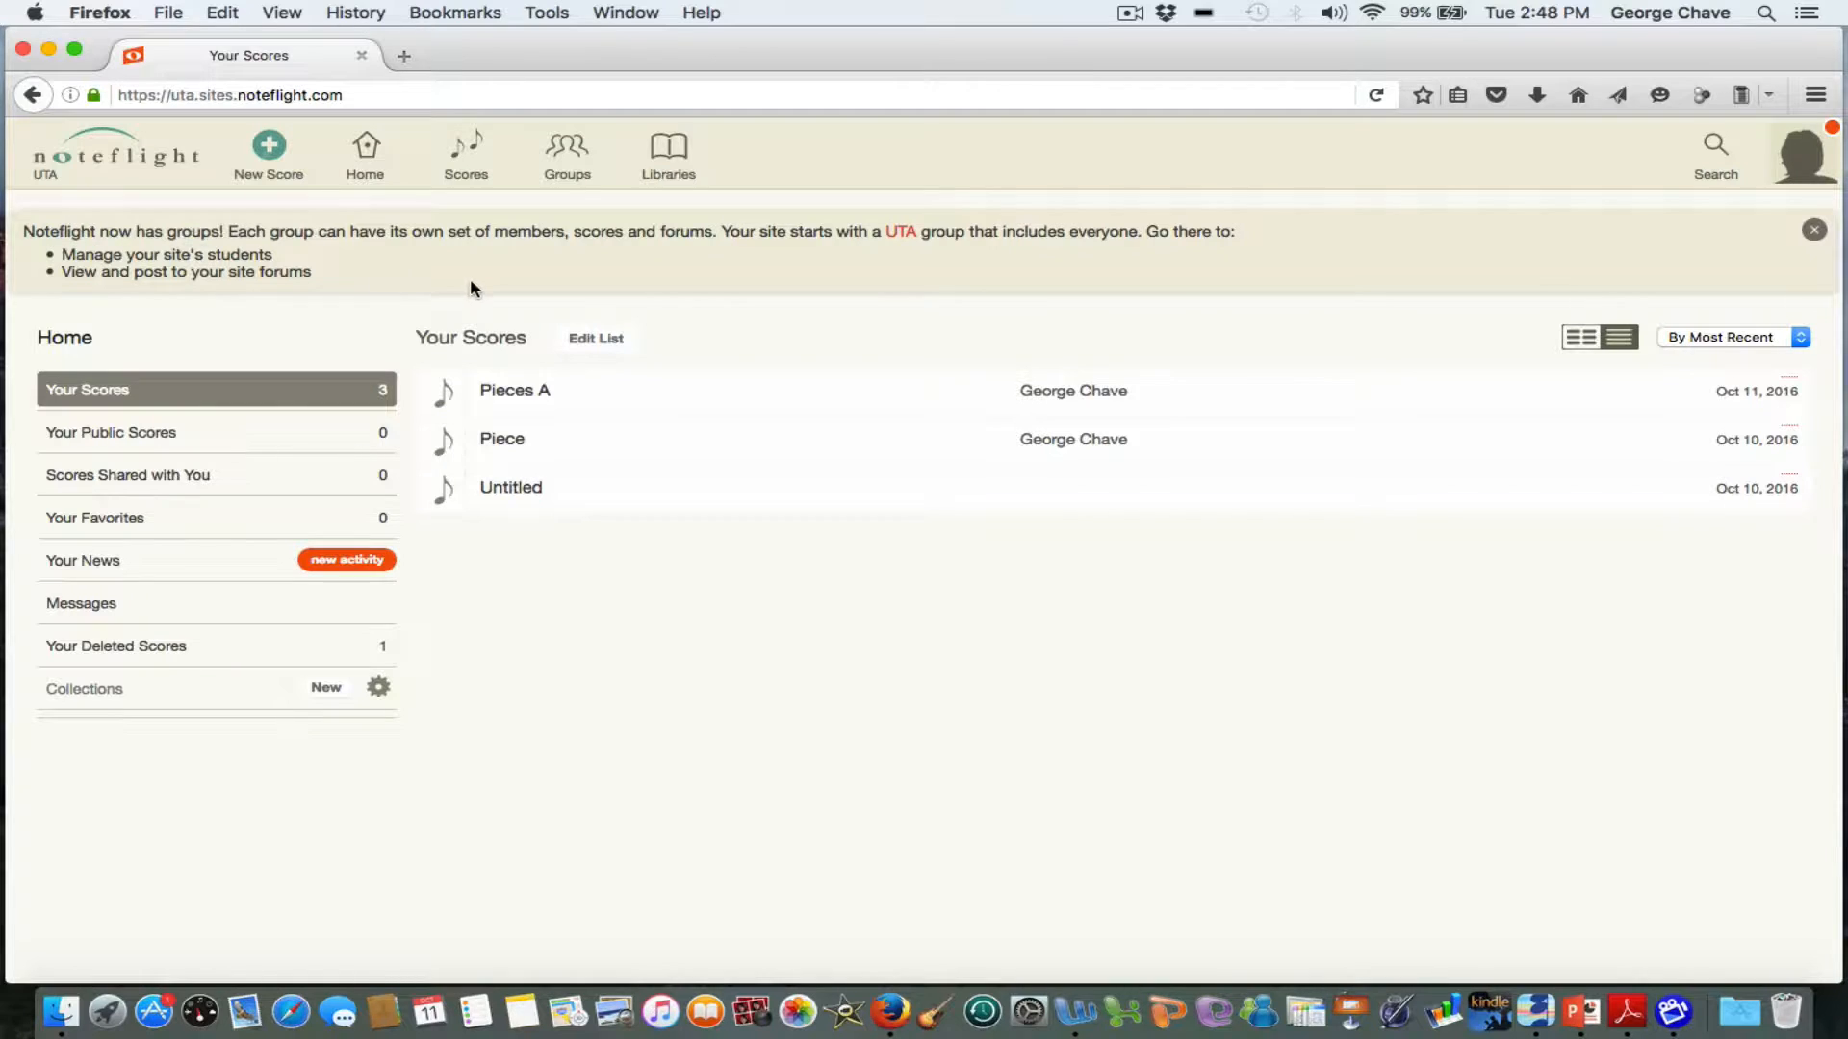
left_click(513, 396)
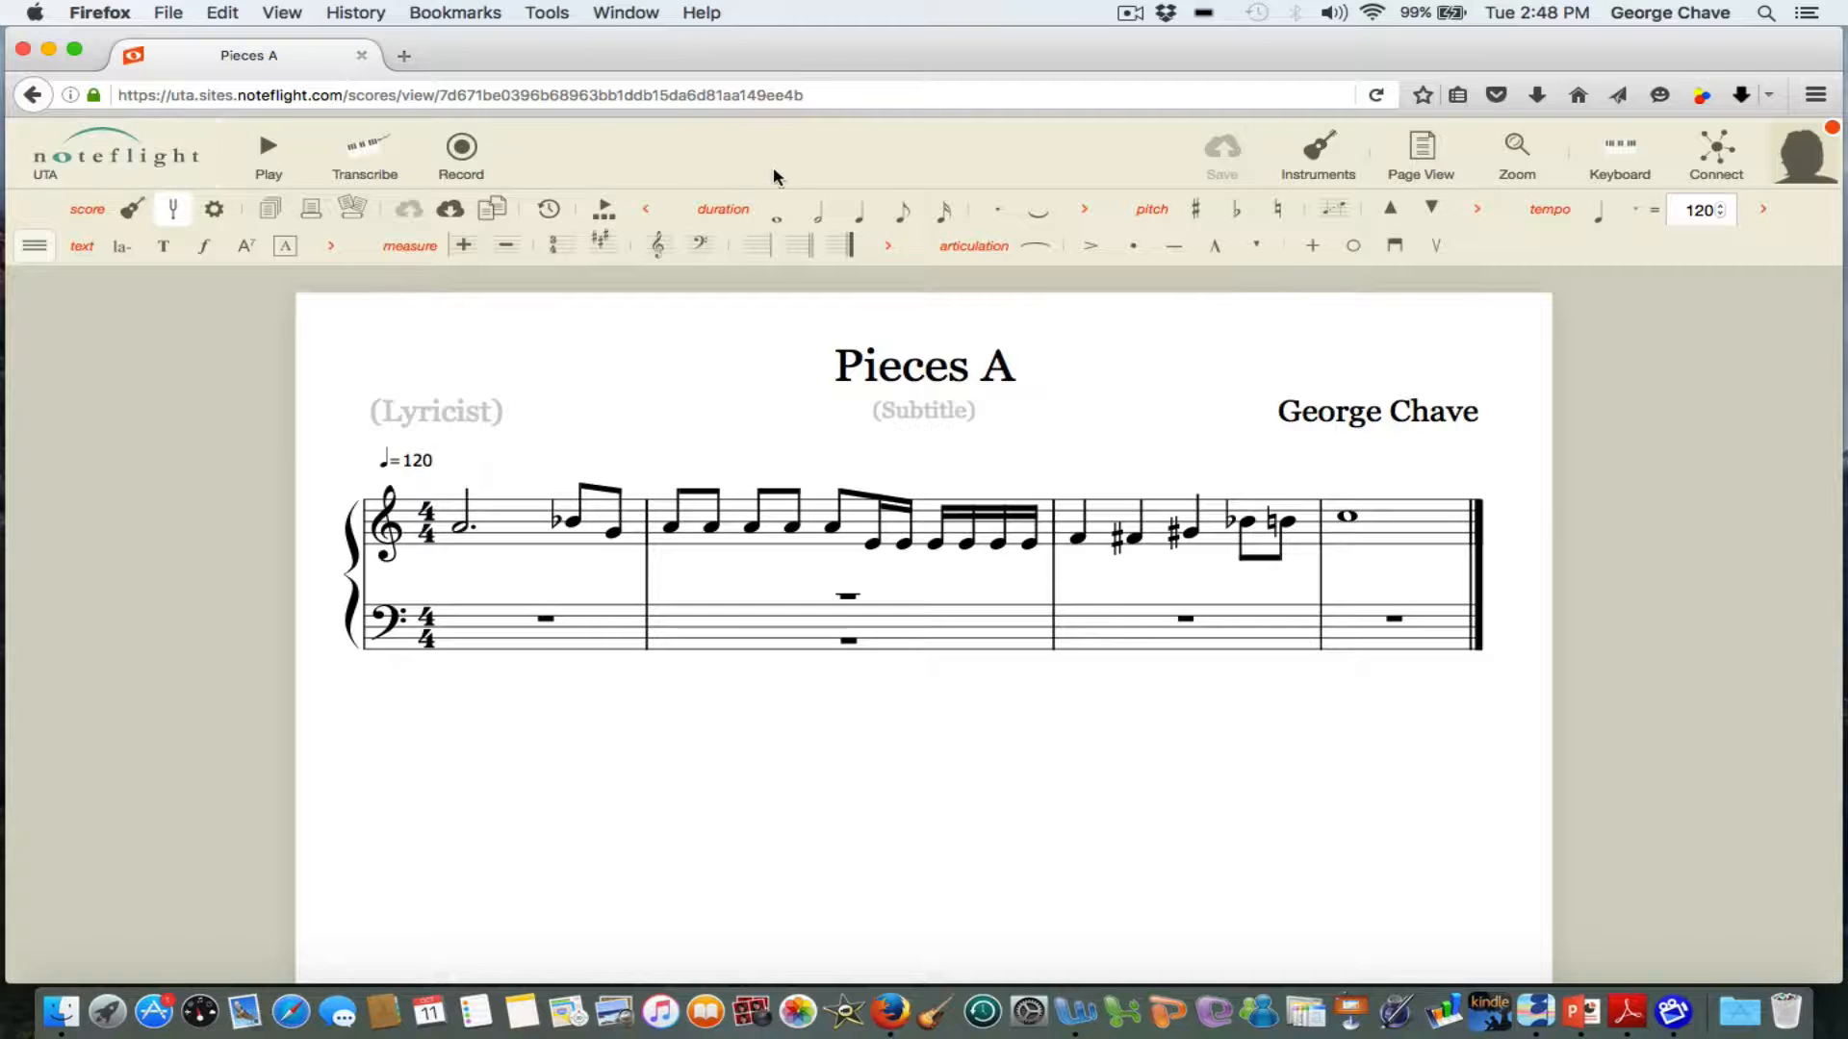
Delete the first eighth note and the first sixteenth note in treble measure 2, leaving rests in their place.
left_click(135, 158)
left_click(671, 530)
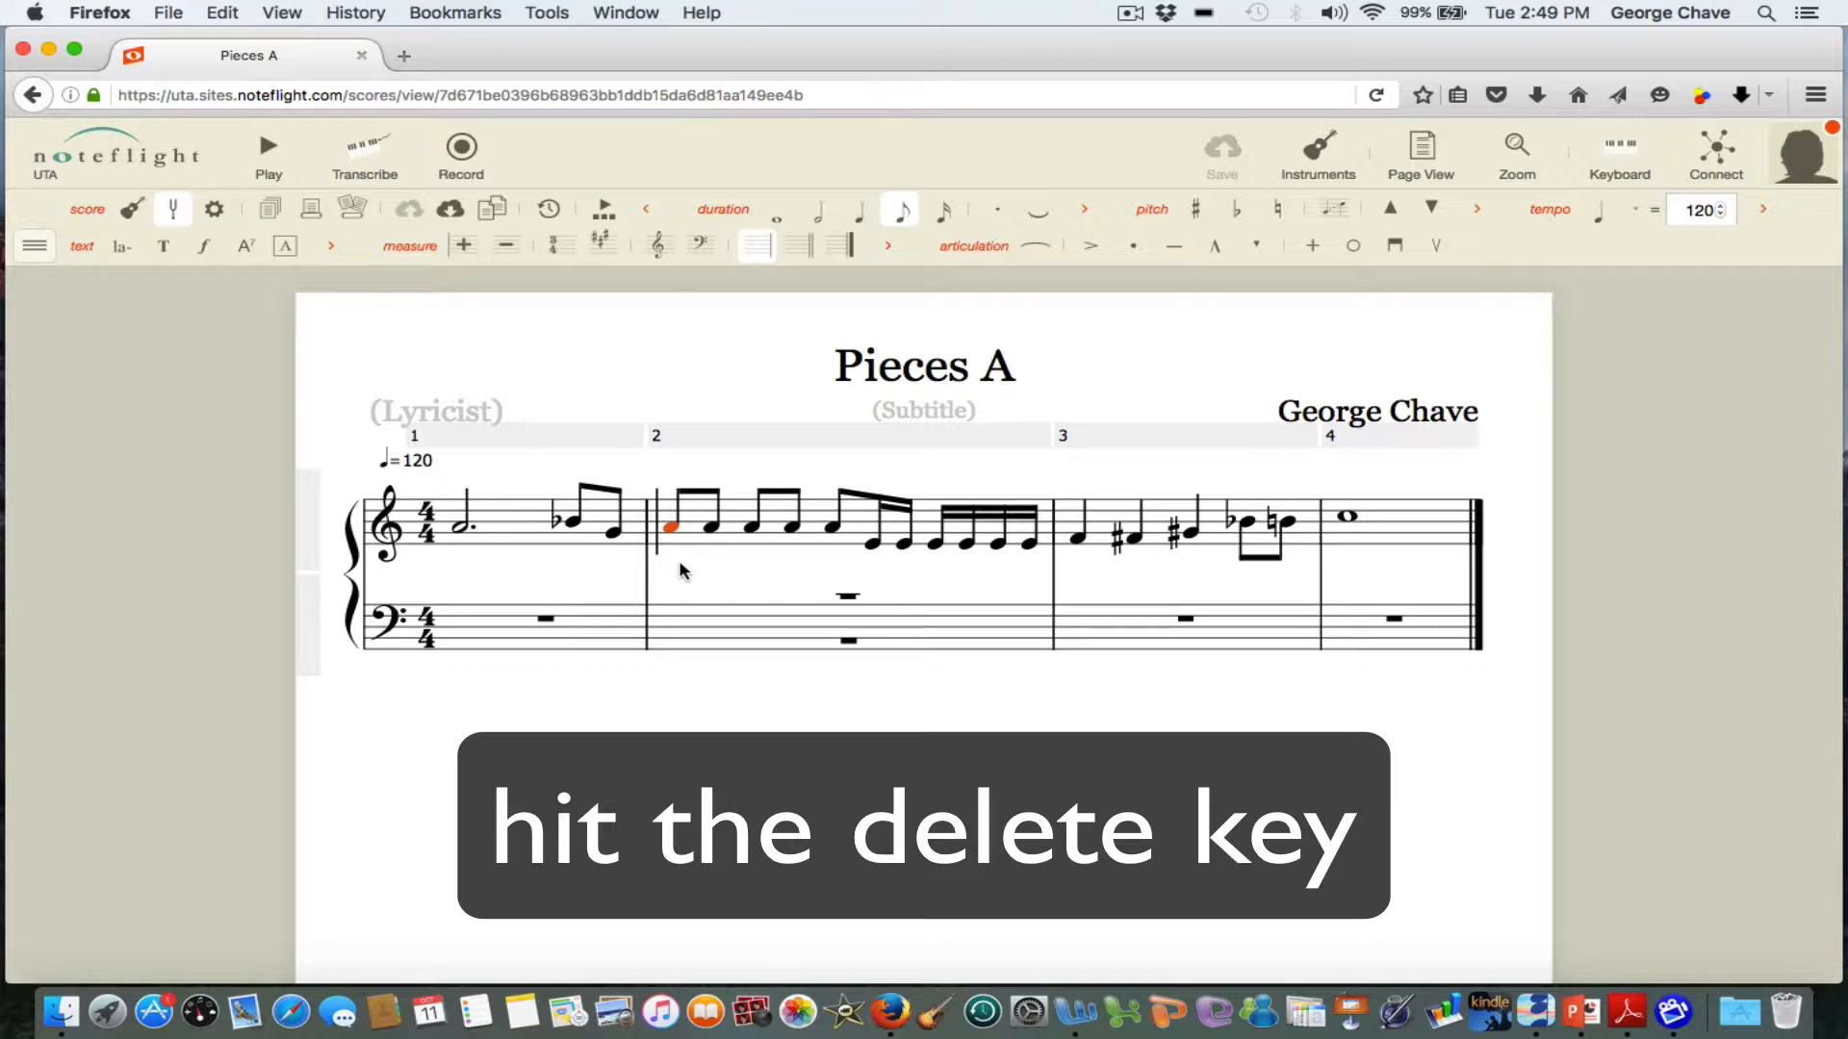
key("Delete")
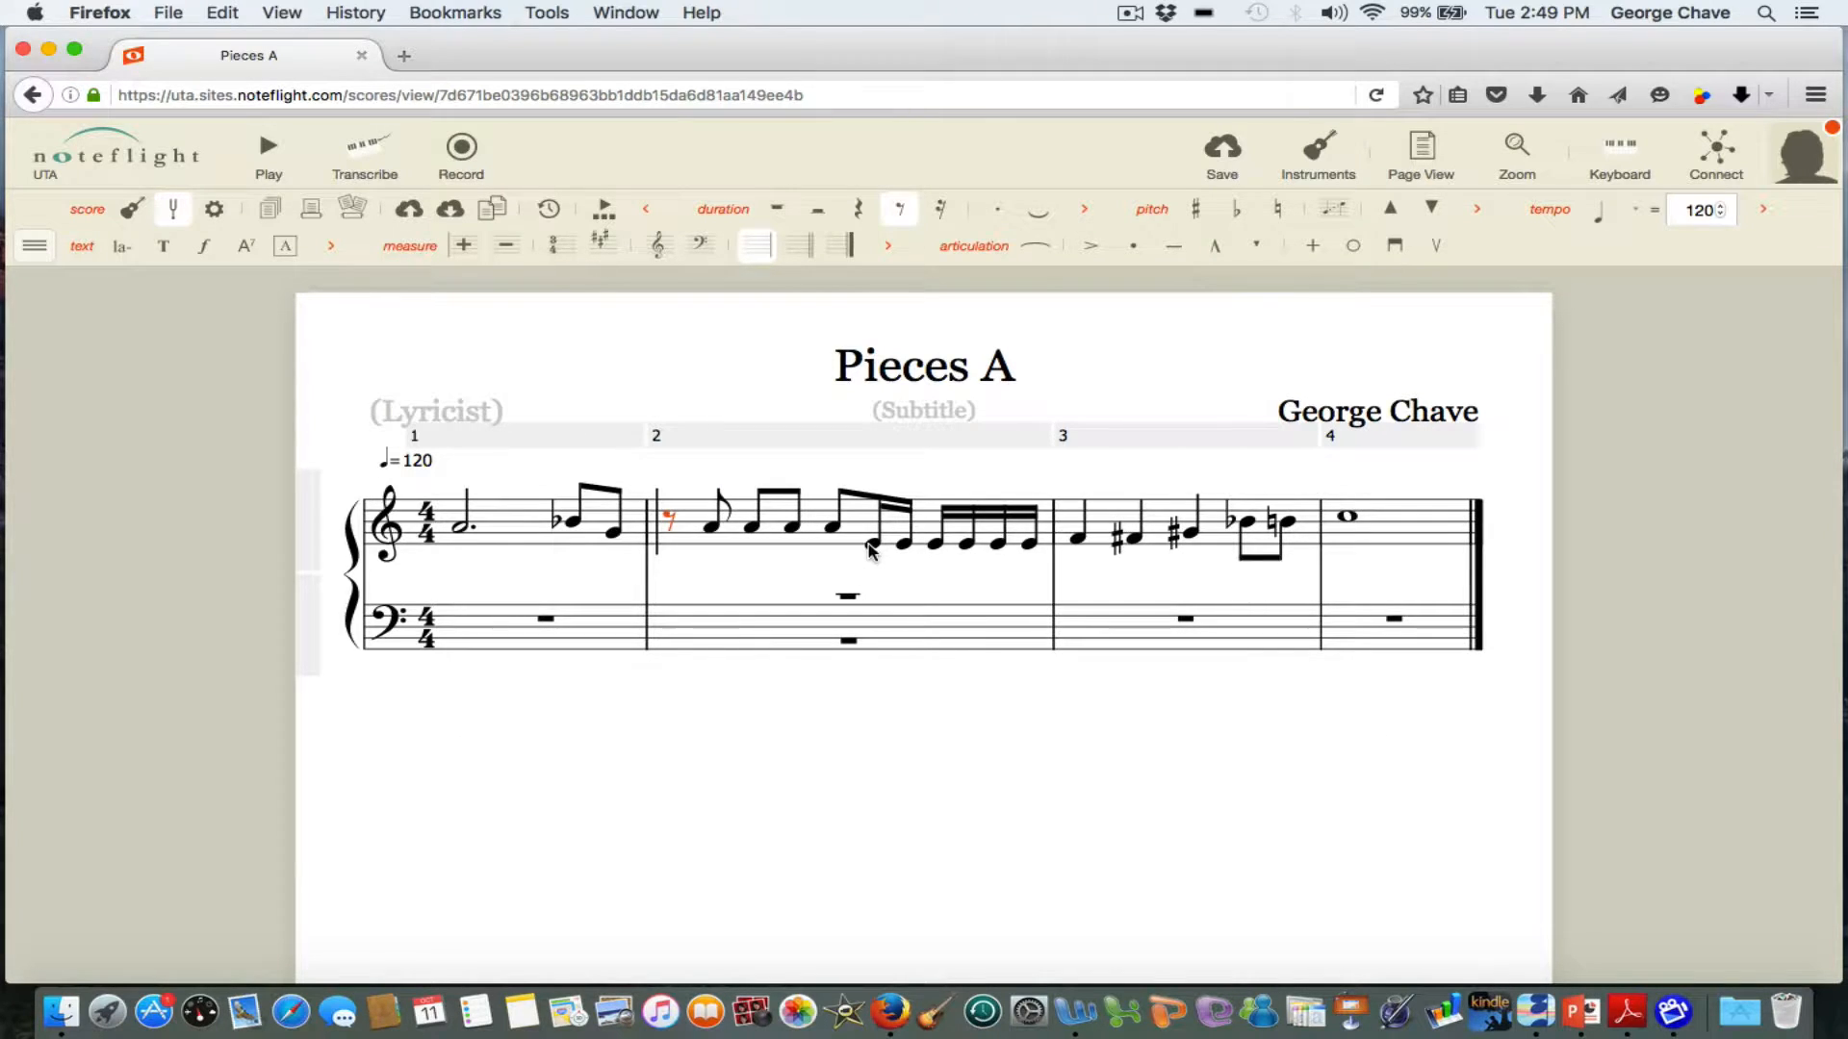
left_click(937, 548)
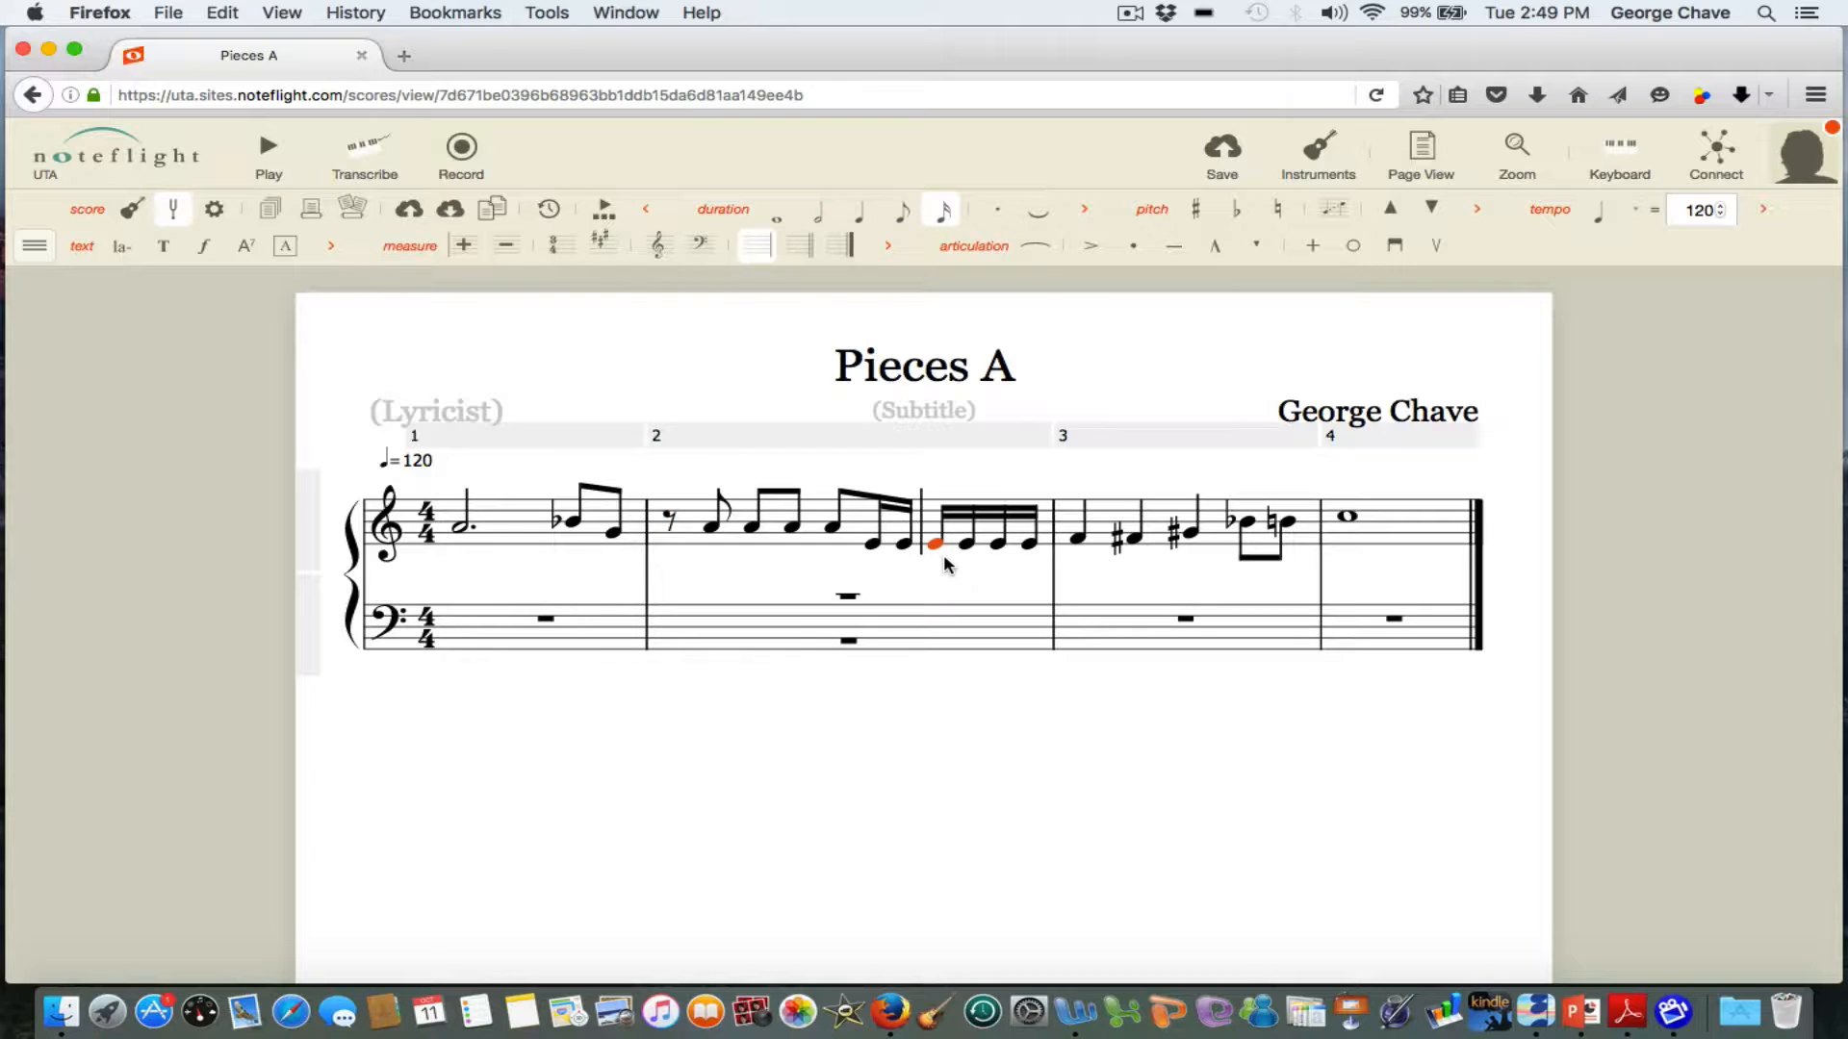
key("Delete")
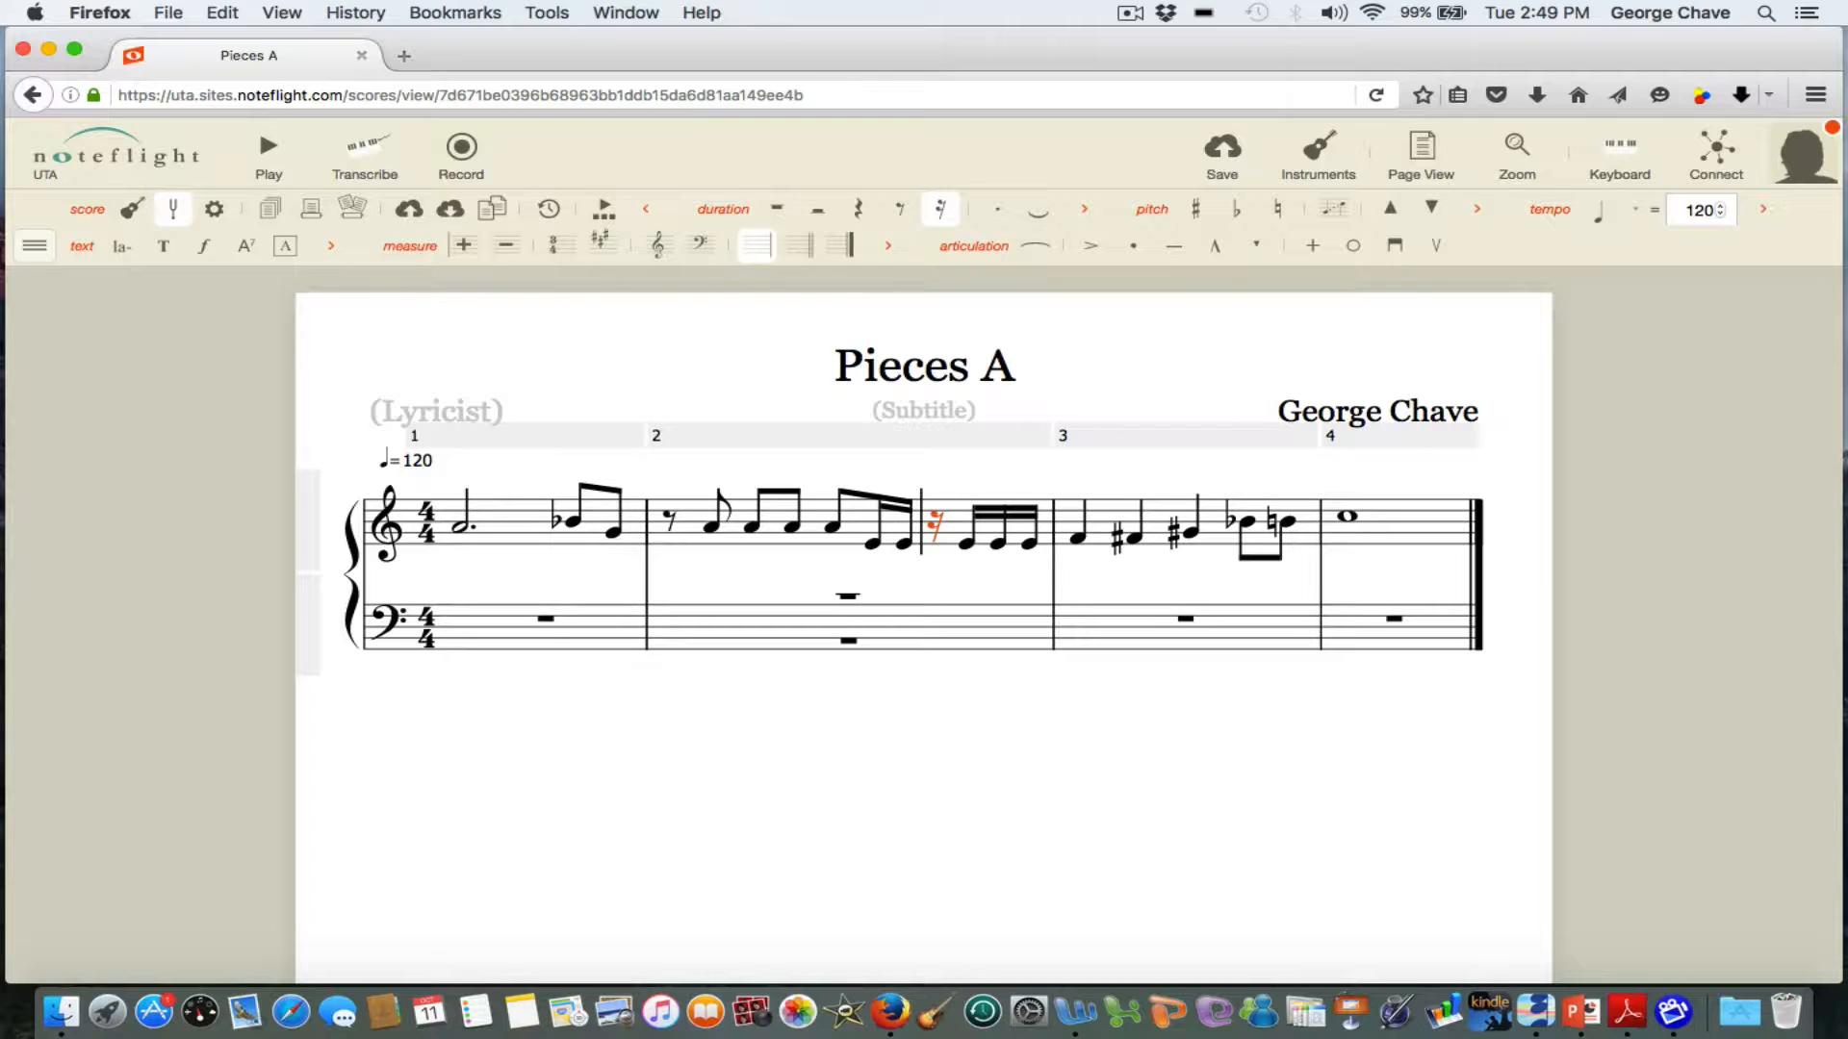
Turn the first quarter note of treble measure 3 into a rest and shorten it to an eighth rest.
left_click(1077, 539)
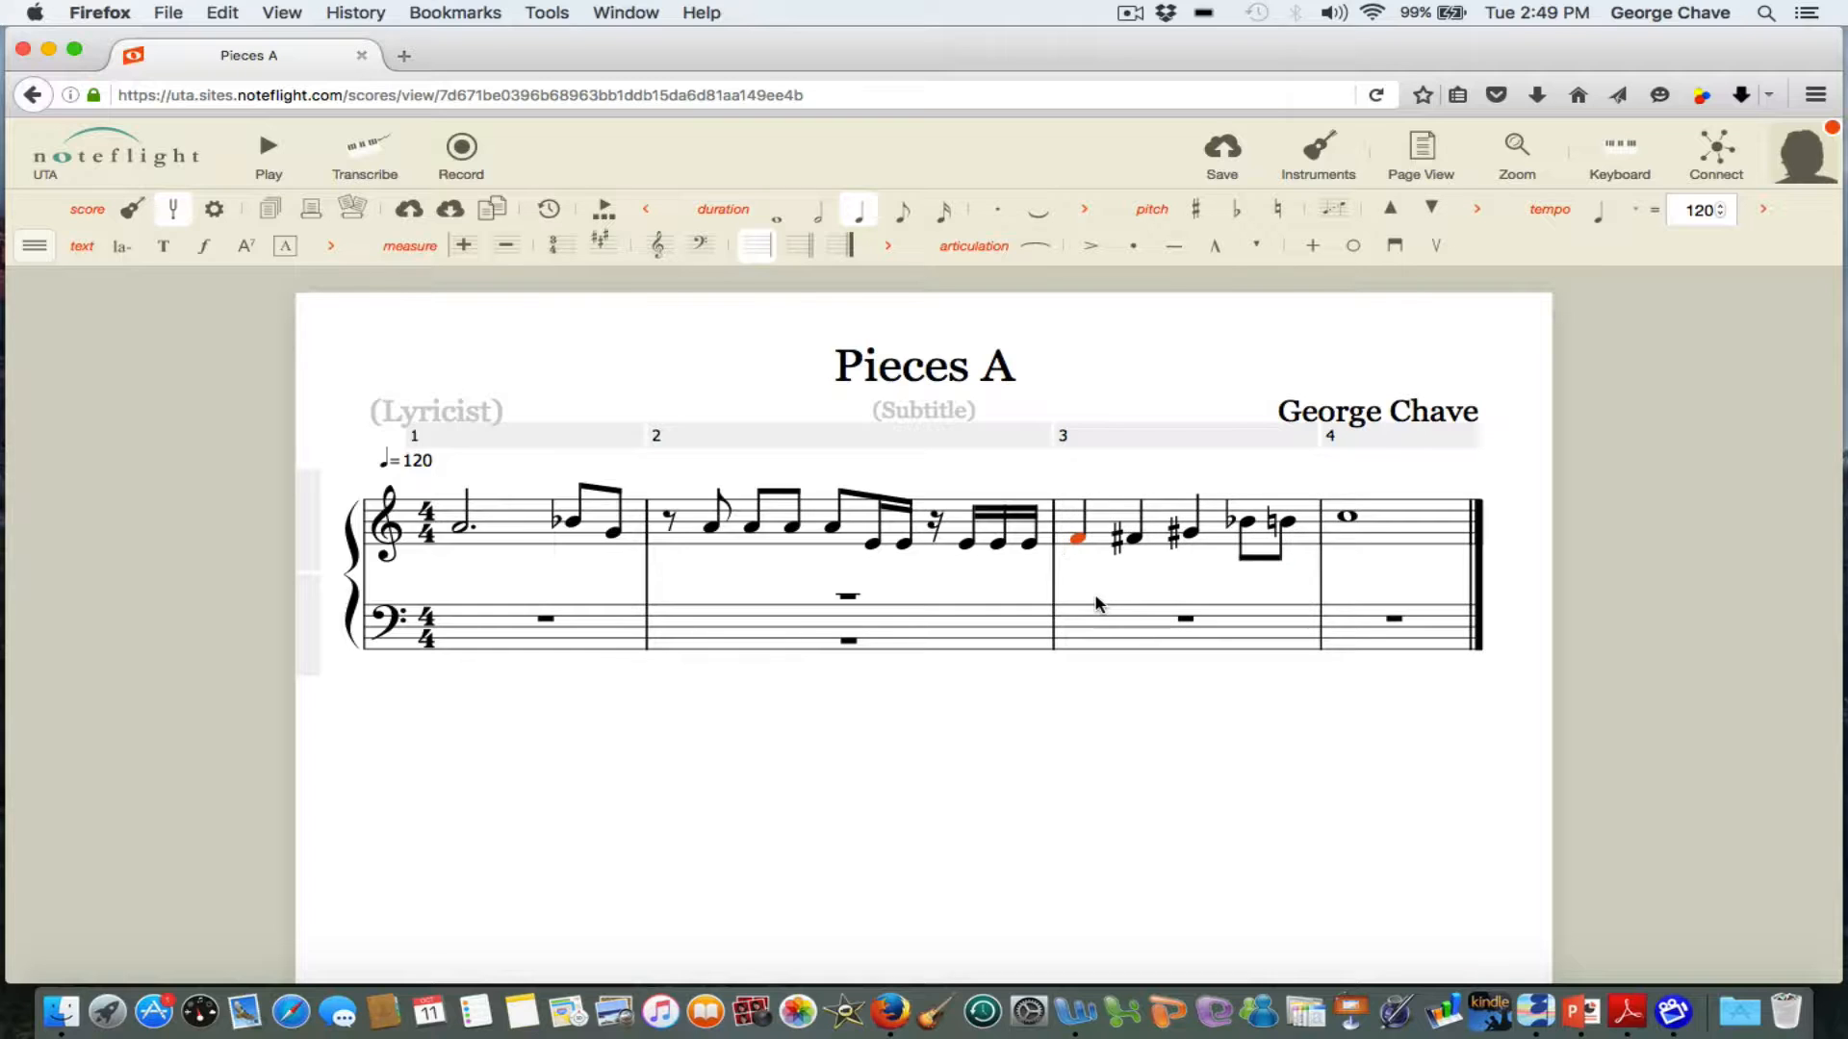
key("r")
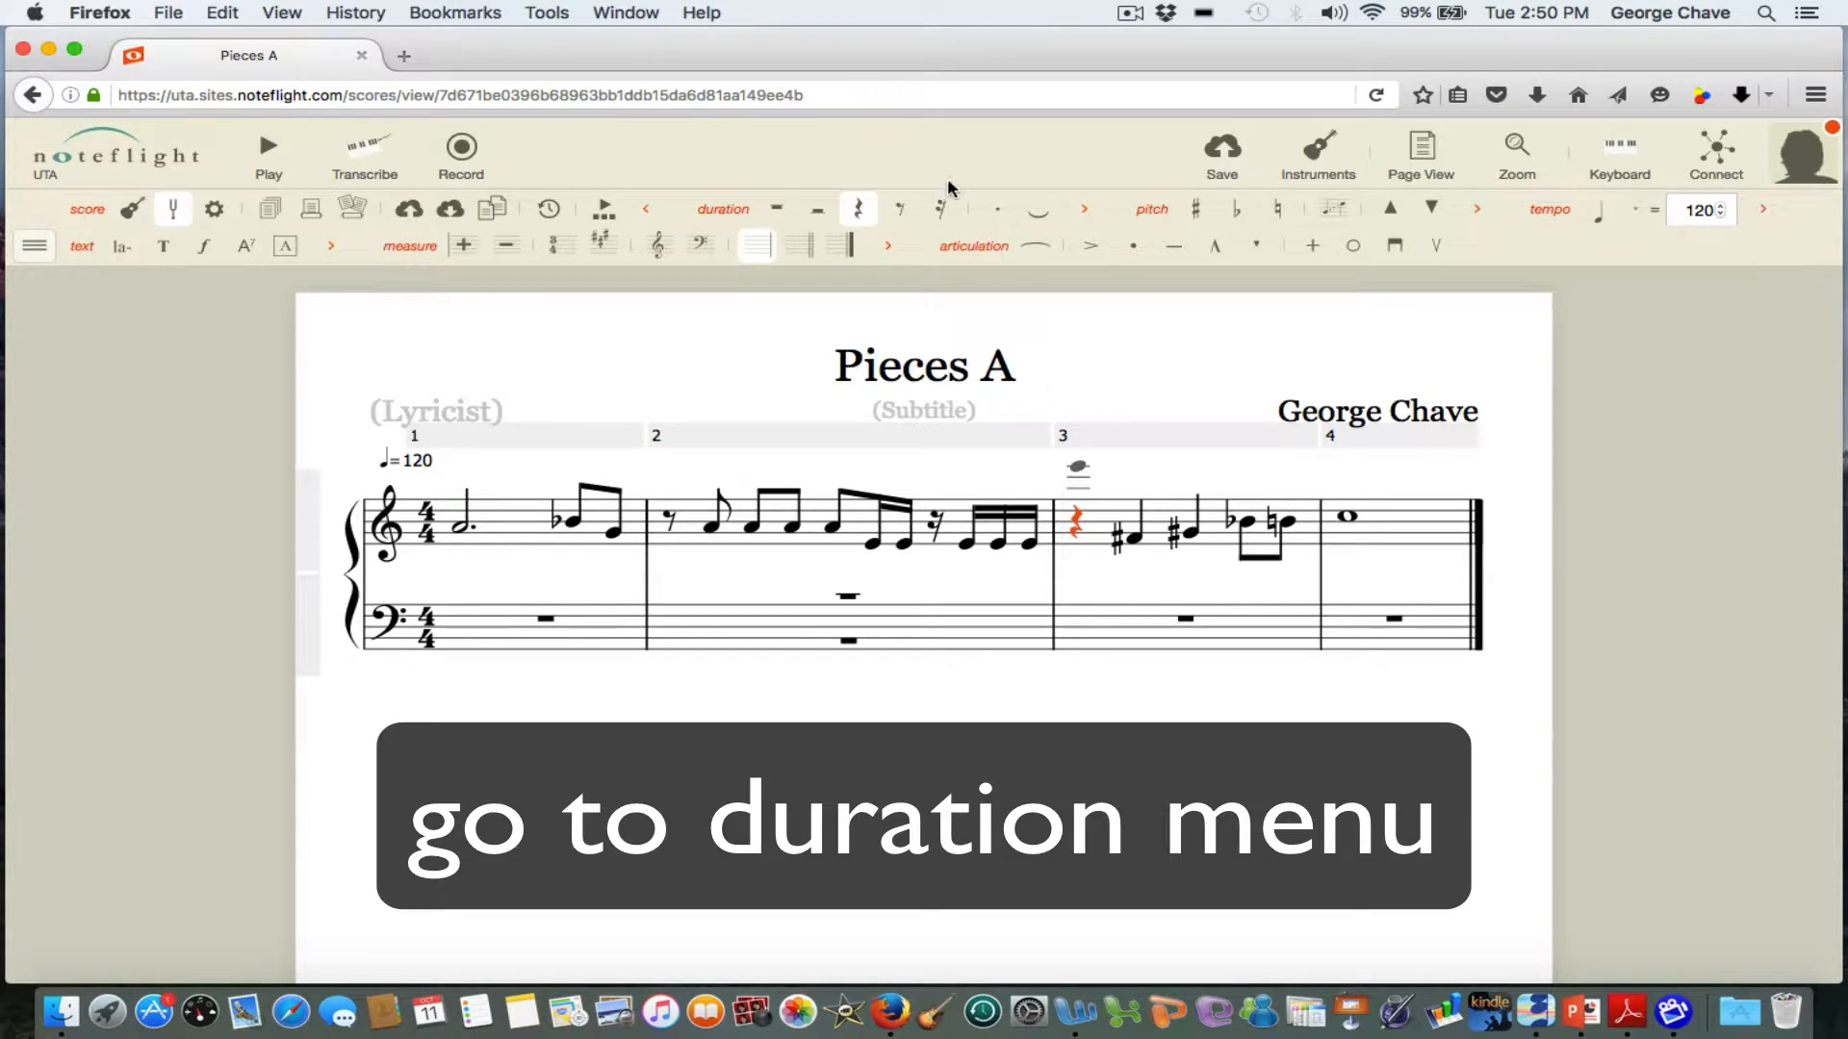
left_click(900, 212)
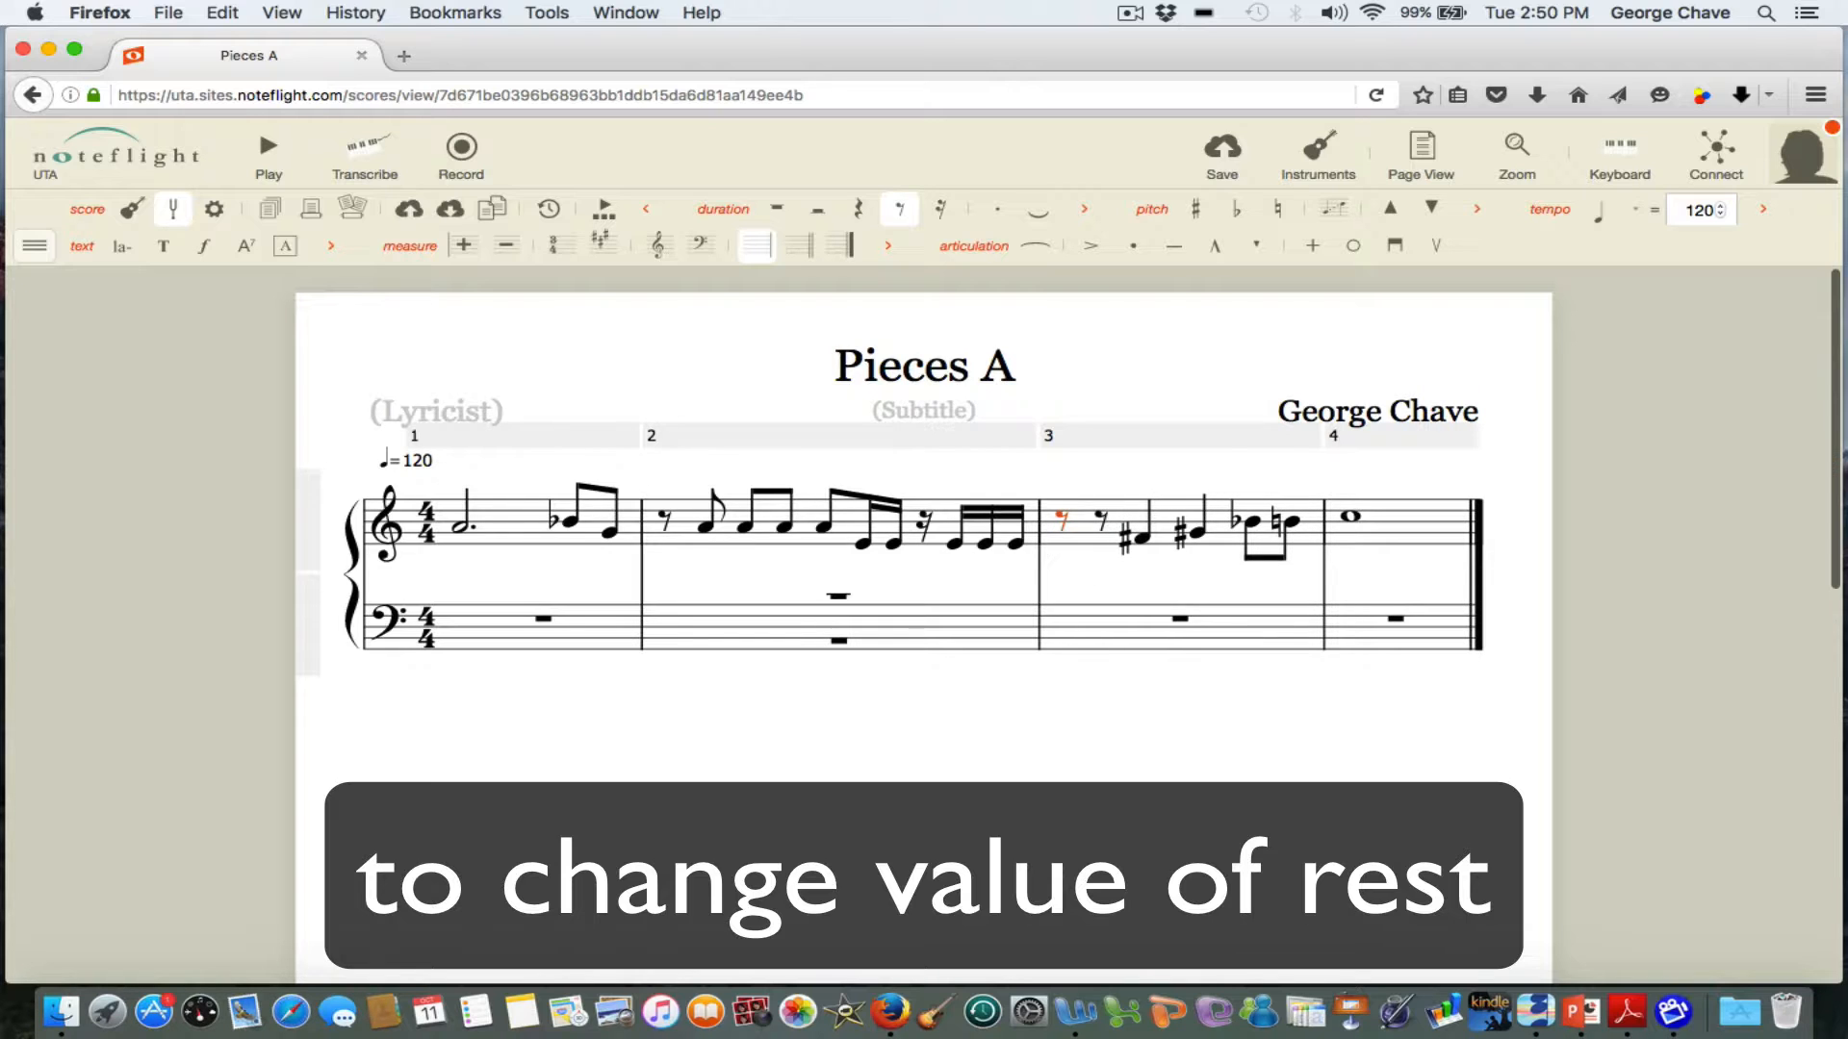
key("Escape")
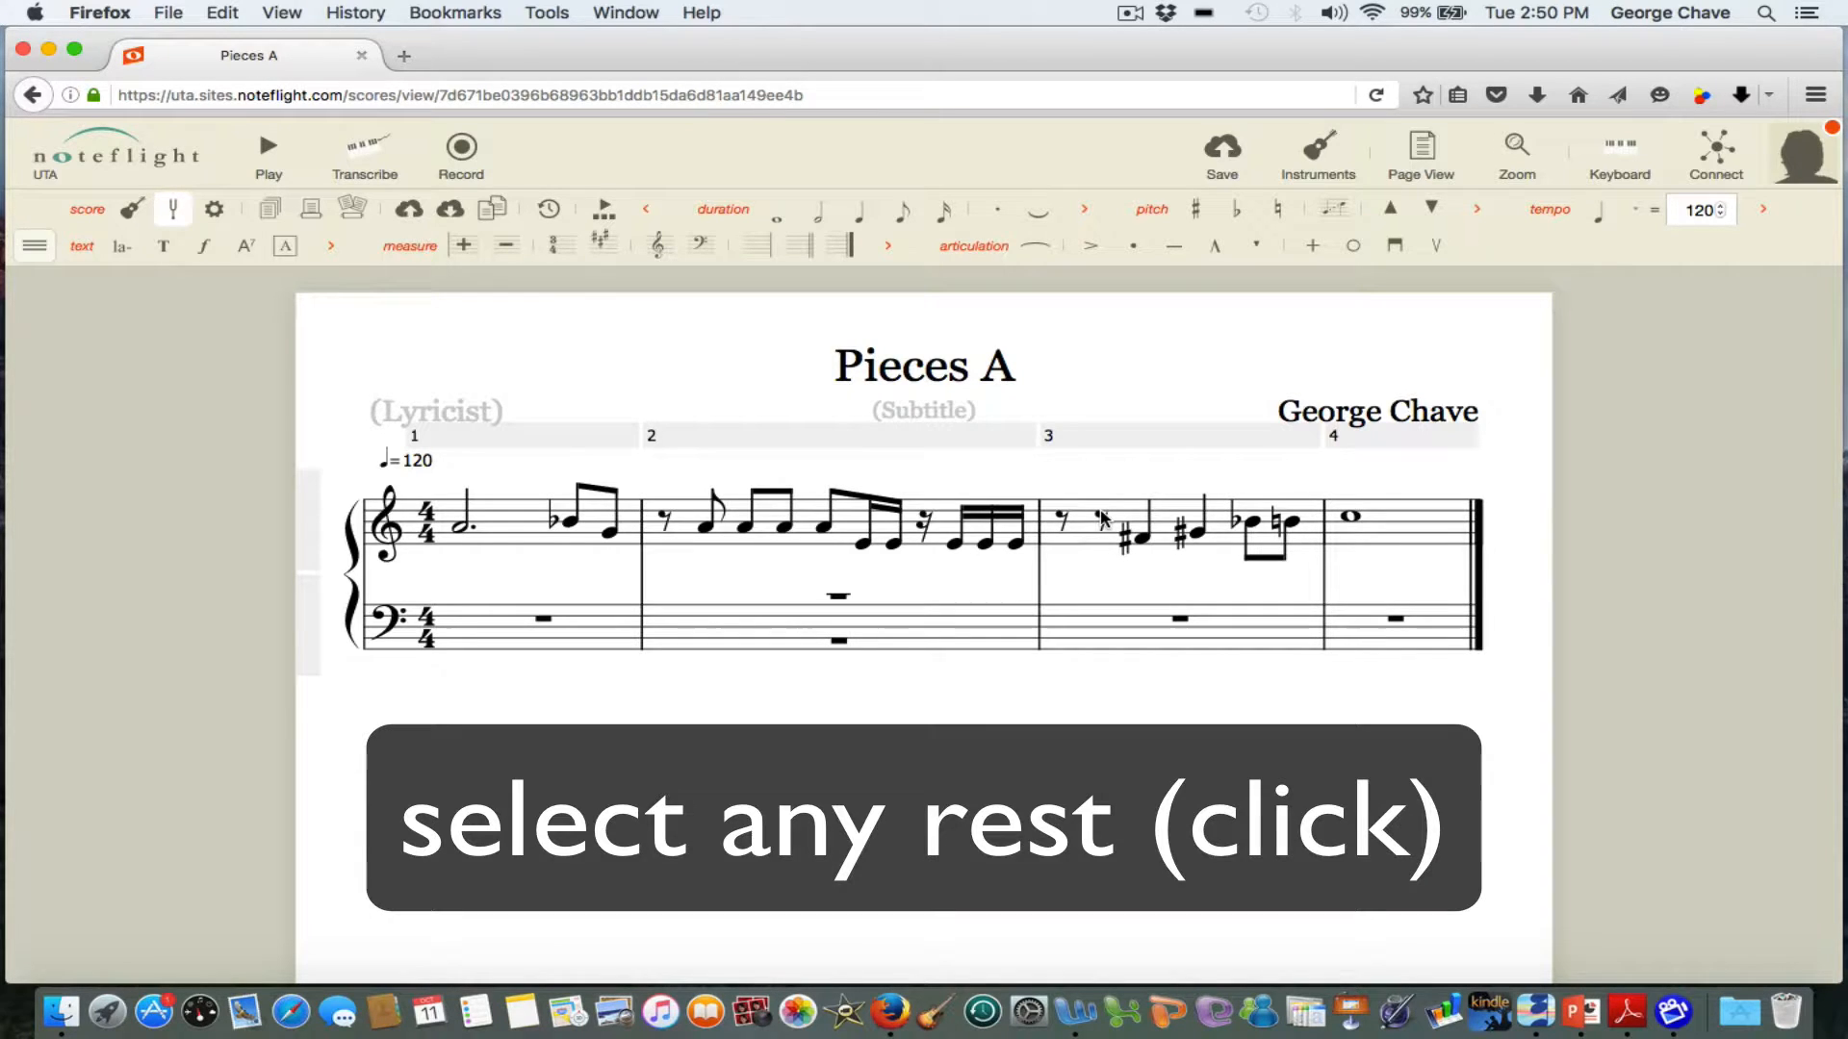
Enter an eighth note after the new eighth rest in treble measure 3.
left_click(1102, 520)
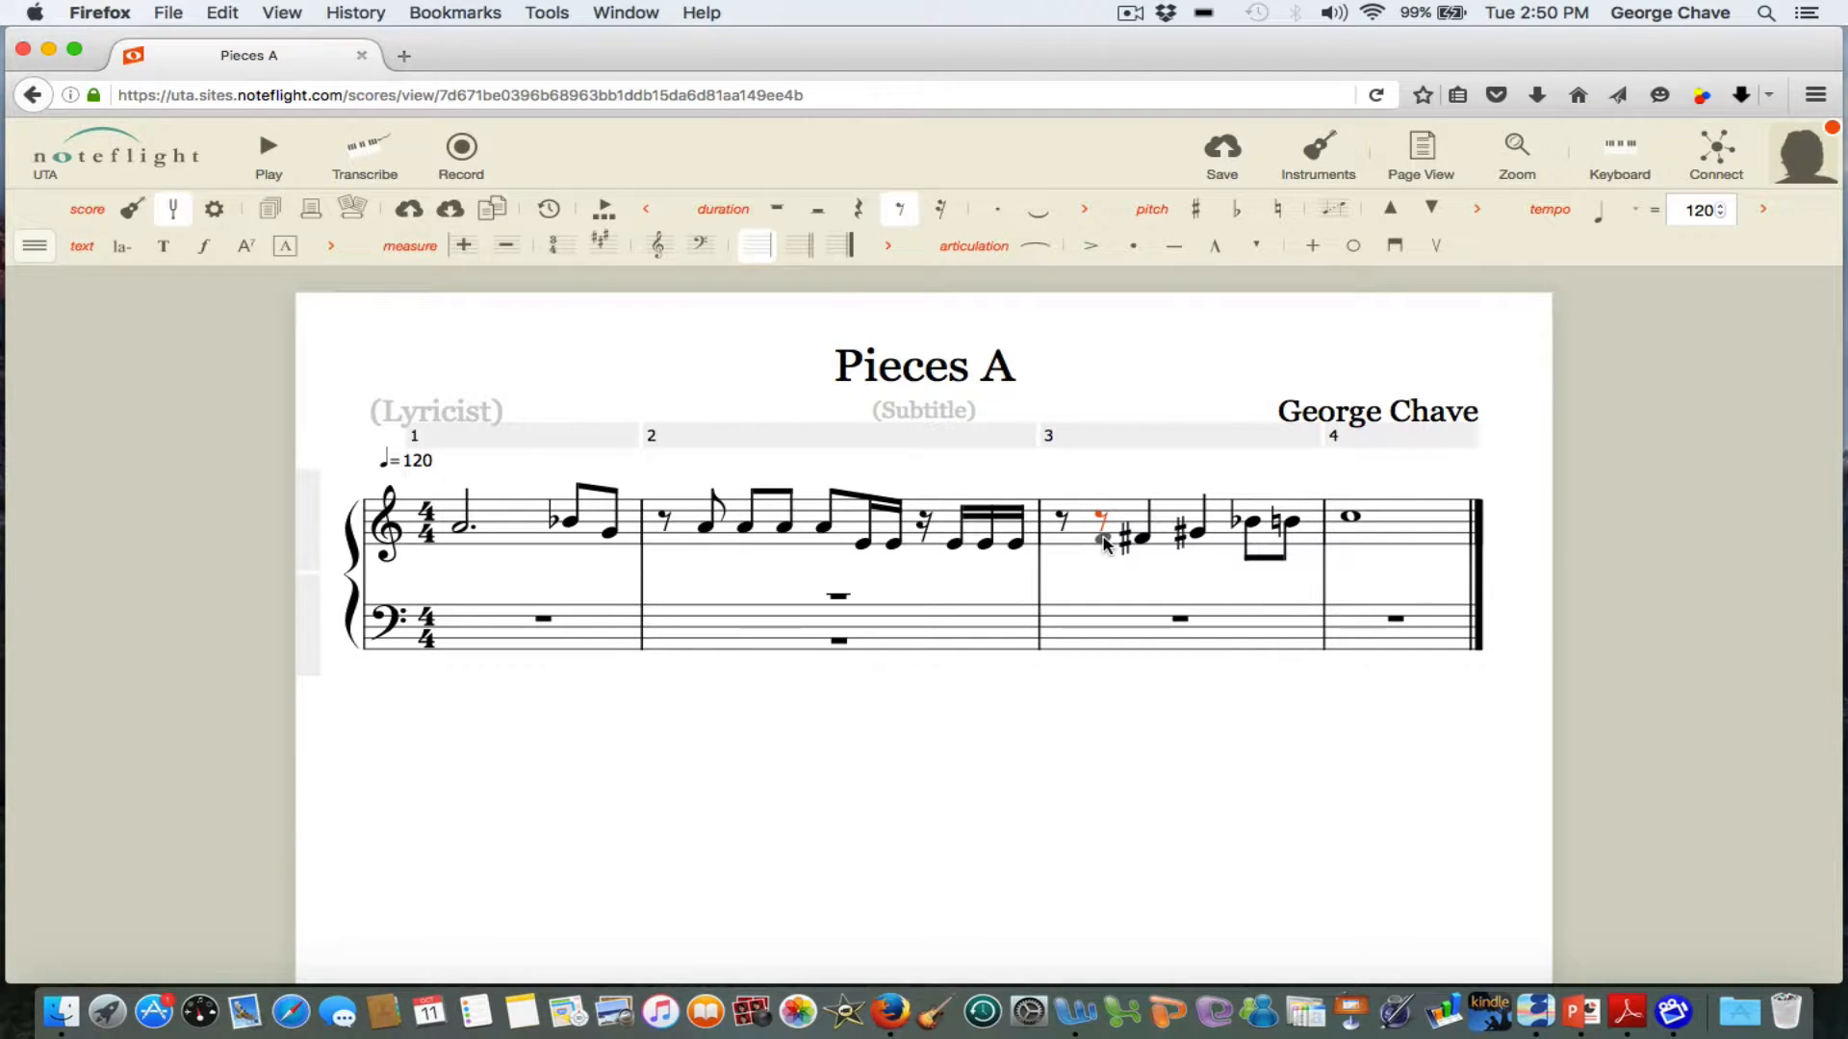
left_click(1102, 544)
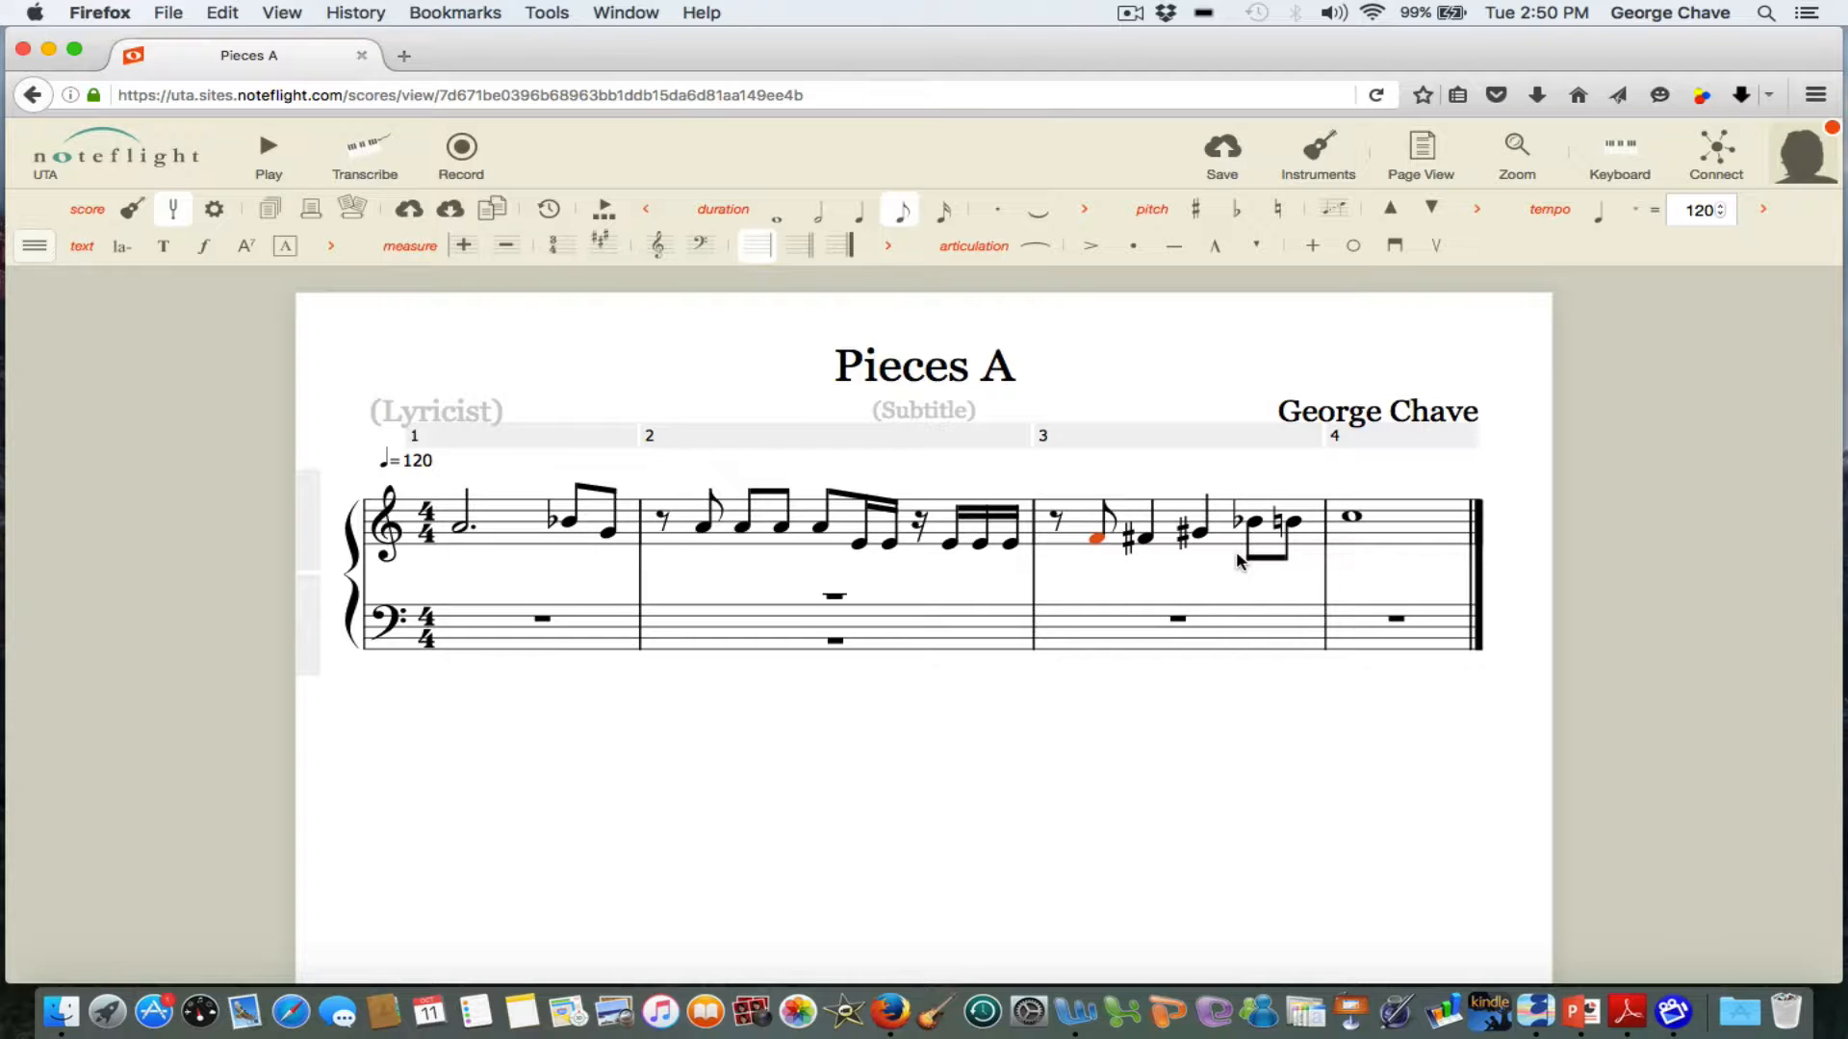
Change the whole rest in bass measure 1 to quarter rests.
left_click(517, 637)
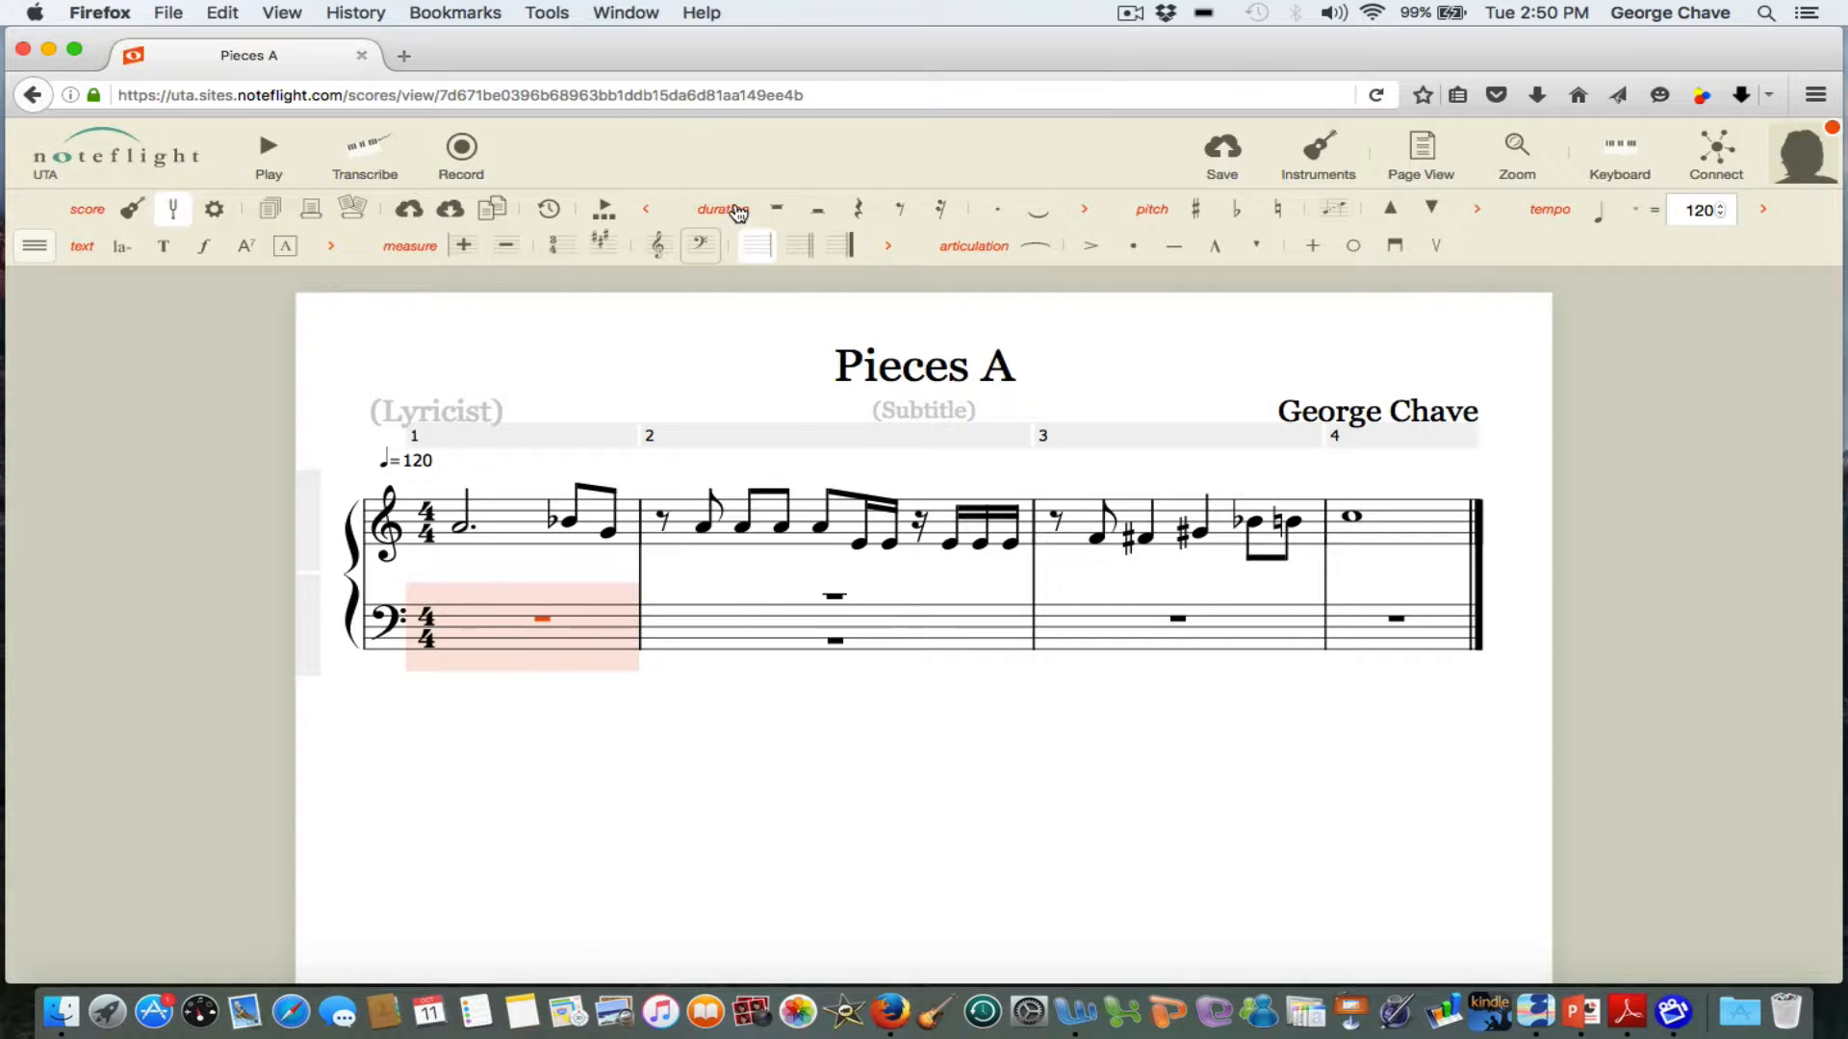
left_click(860, 212)
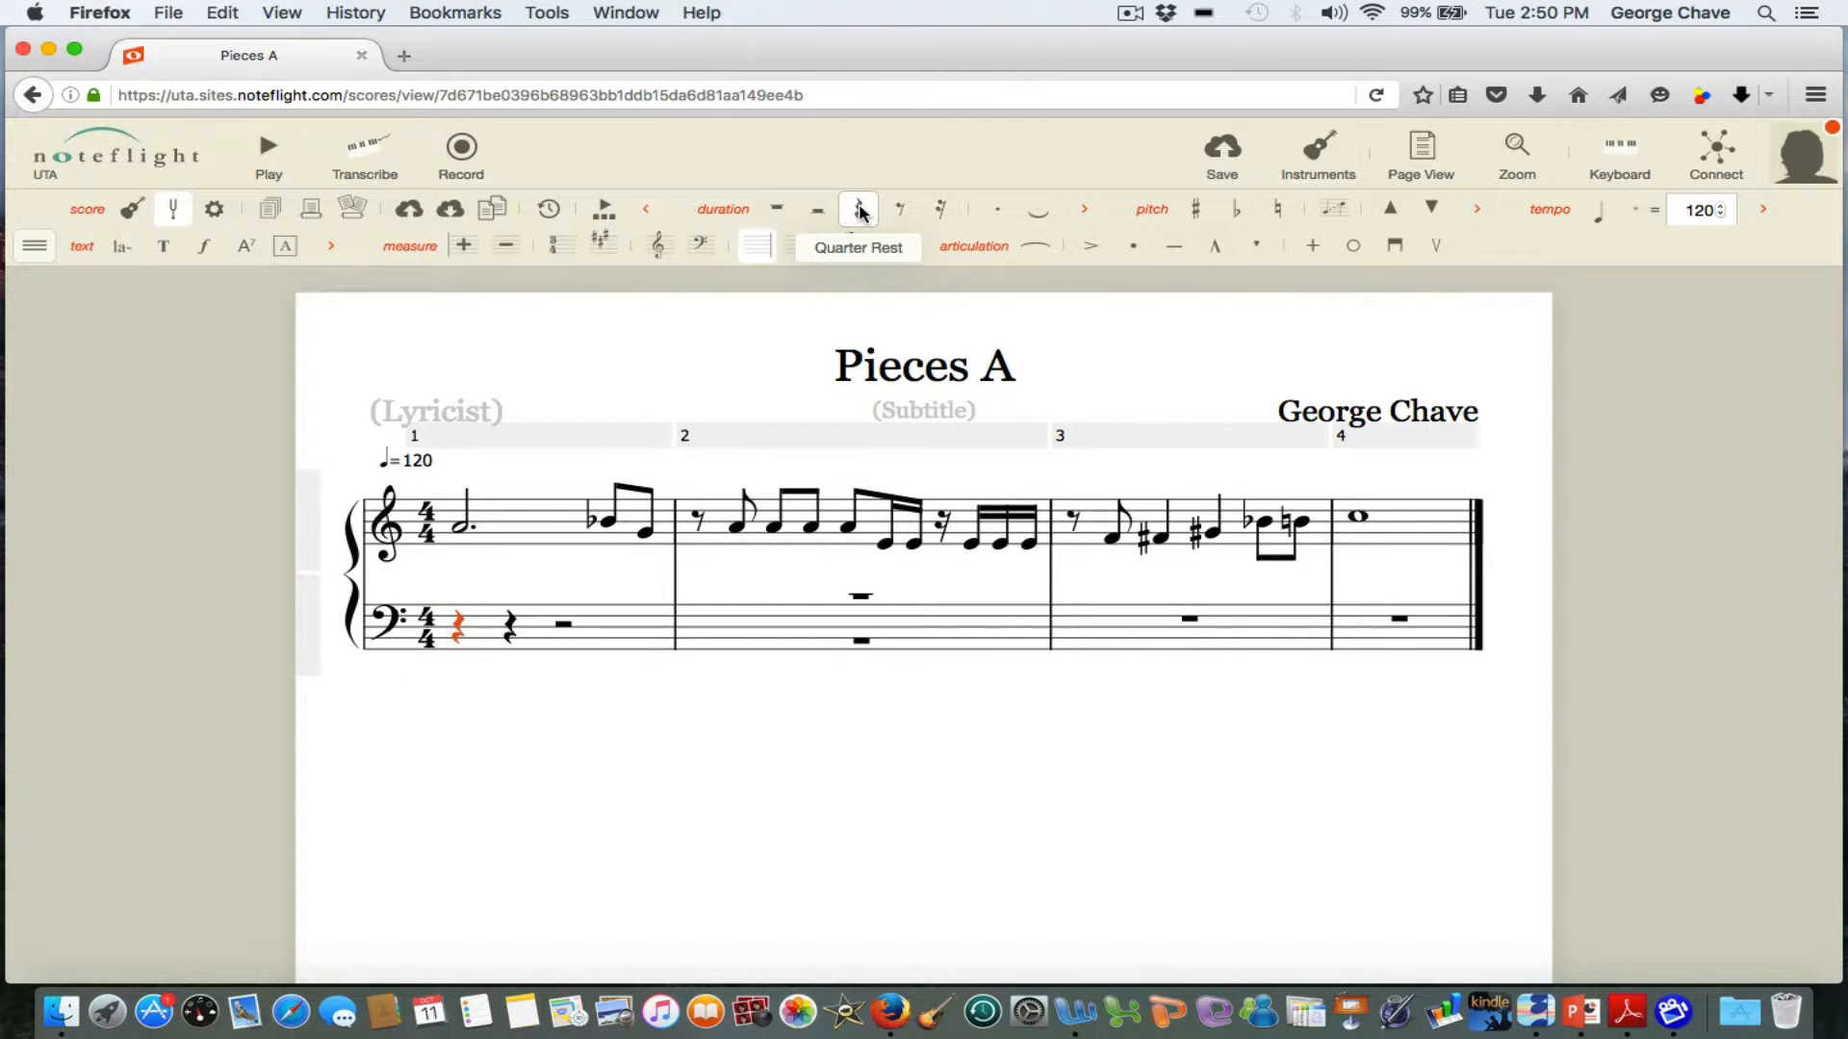
Enter a dotted half note after the first quarter rest in bass measure 1.
left_click(511, 624)
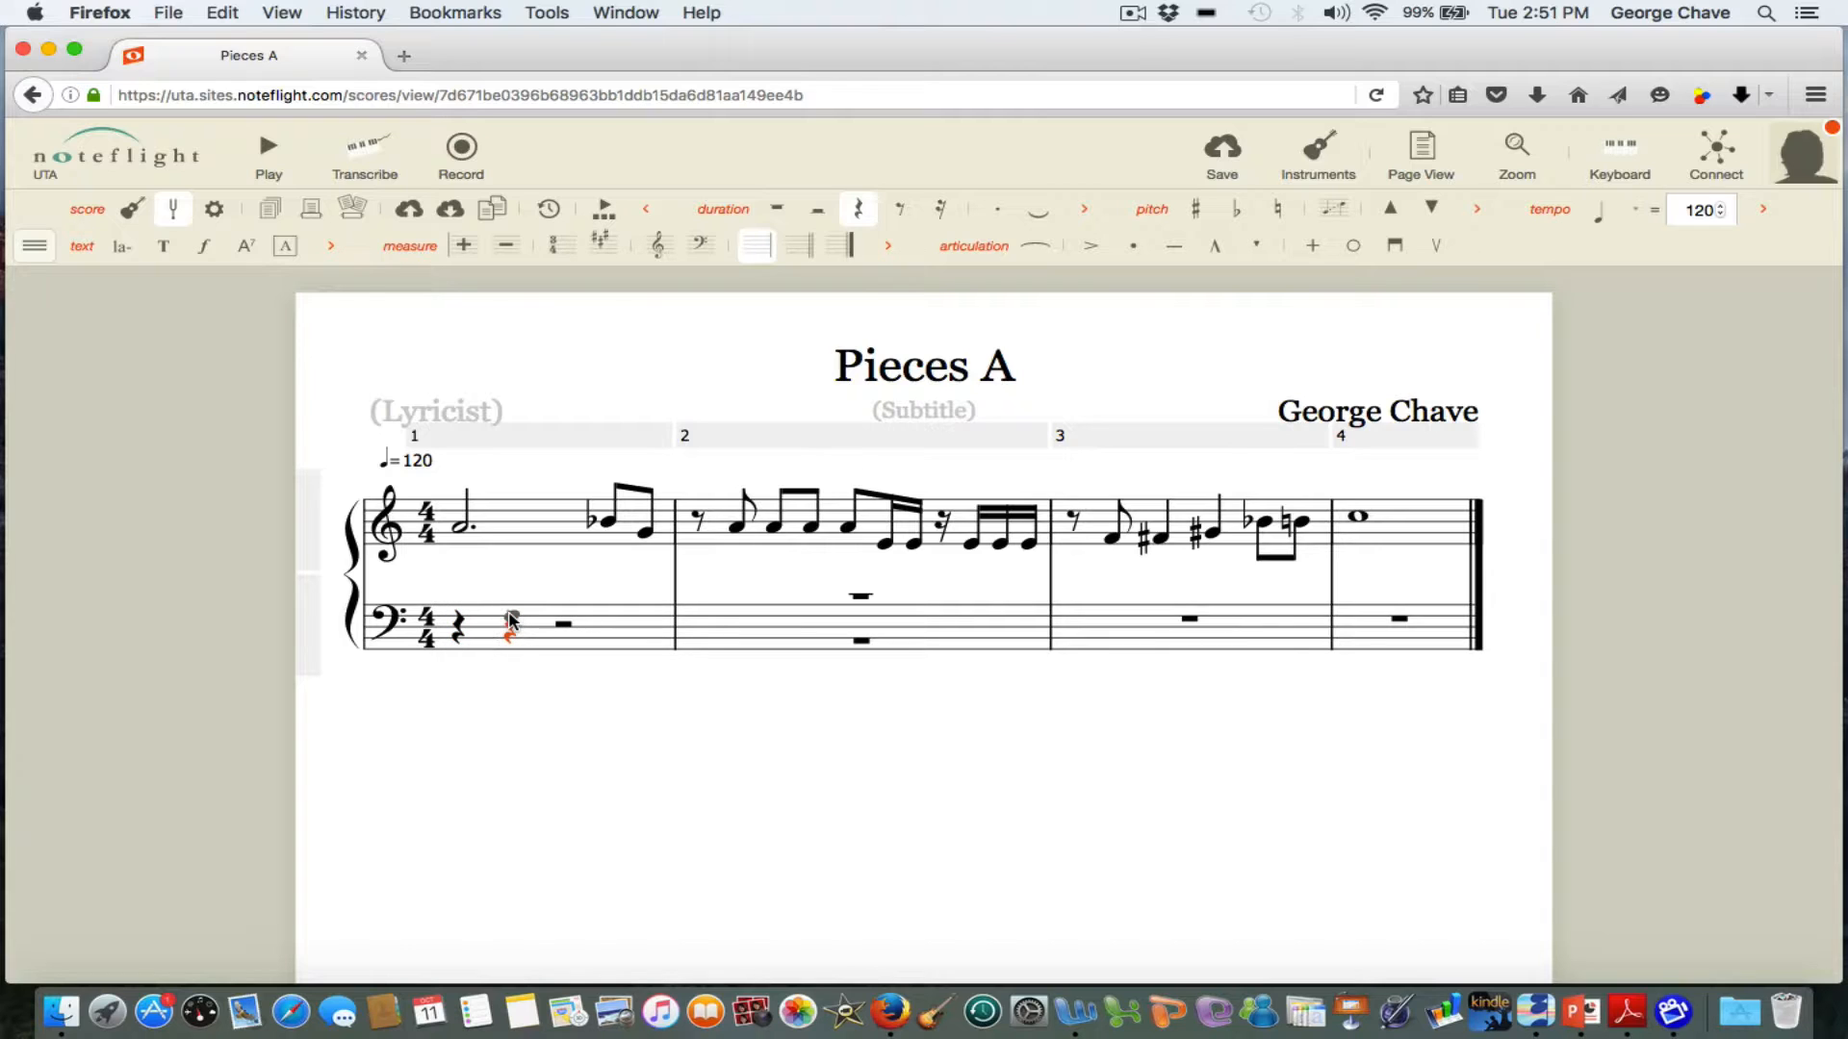
left_click(510, 617)
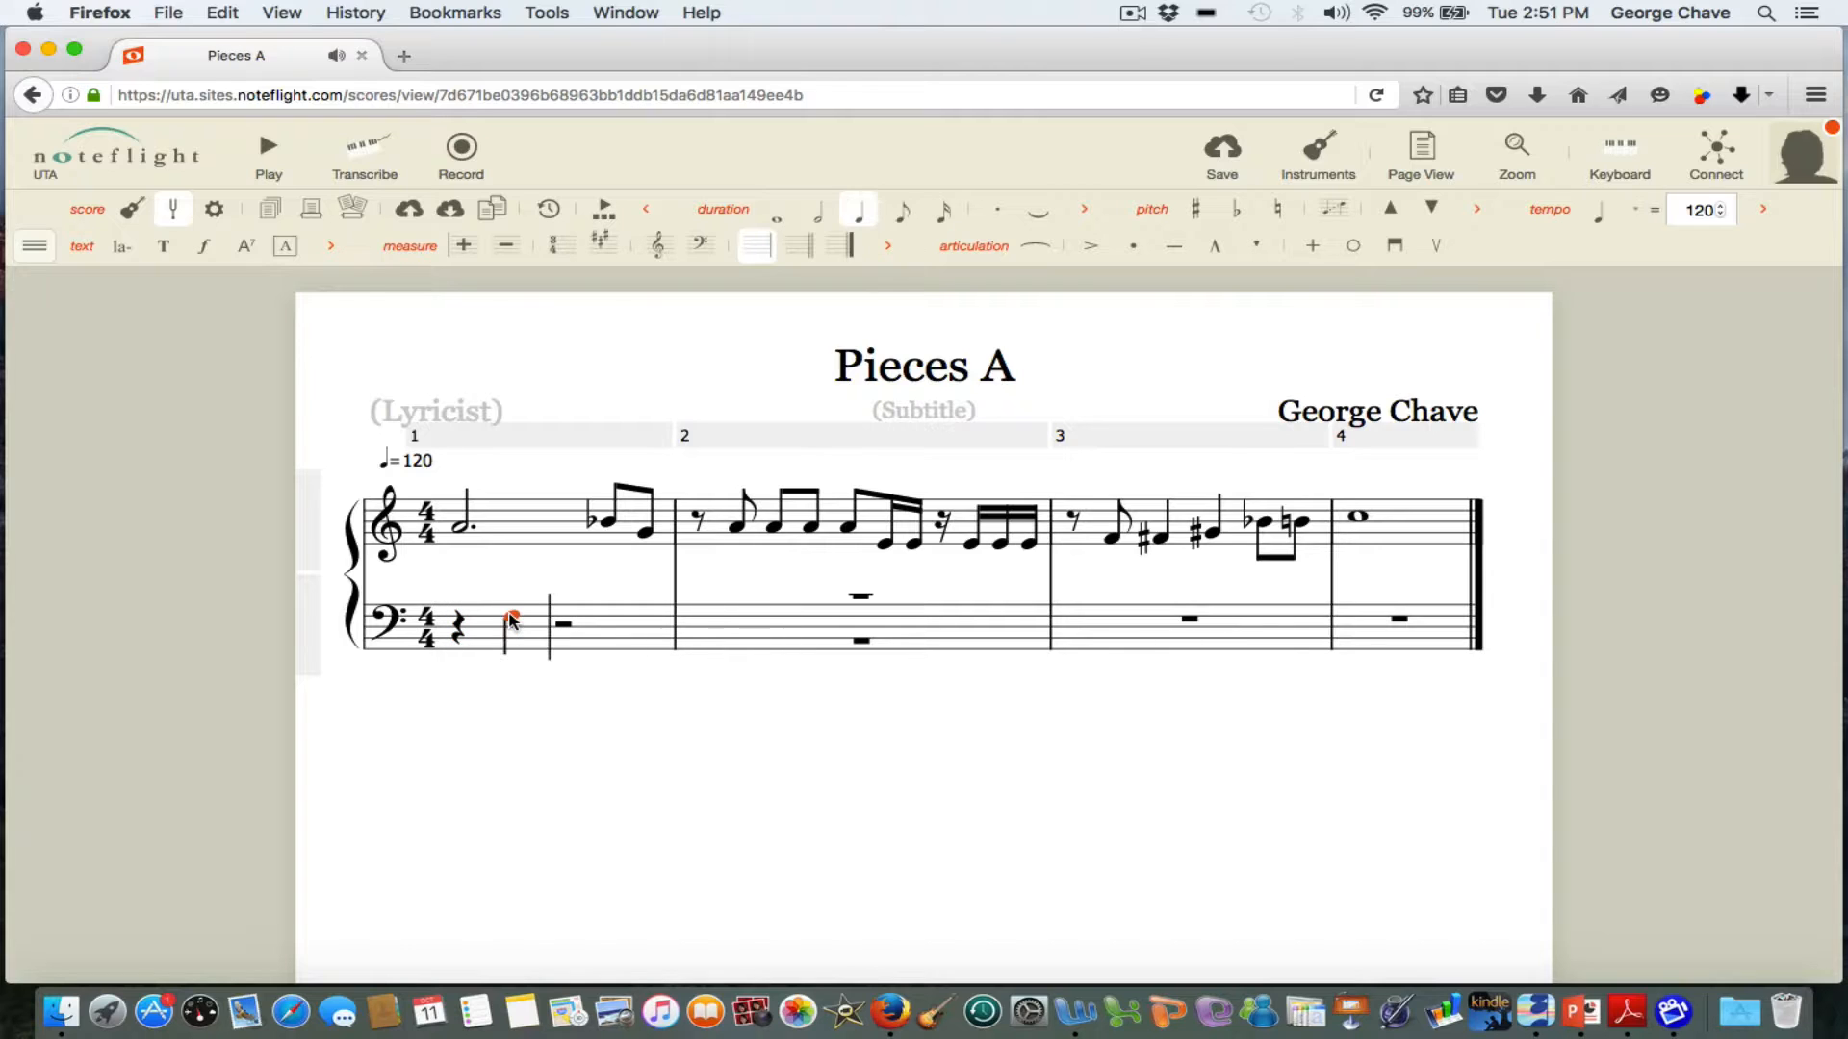
left_click(815, 214)
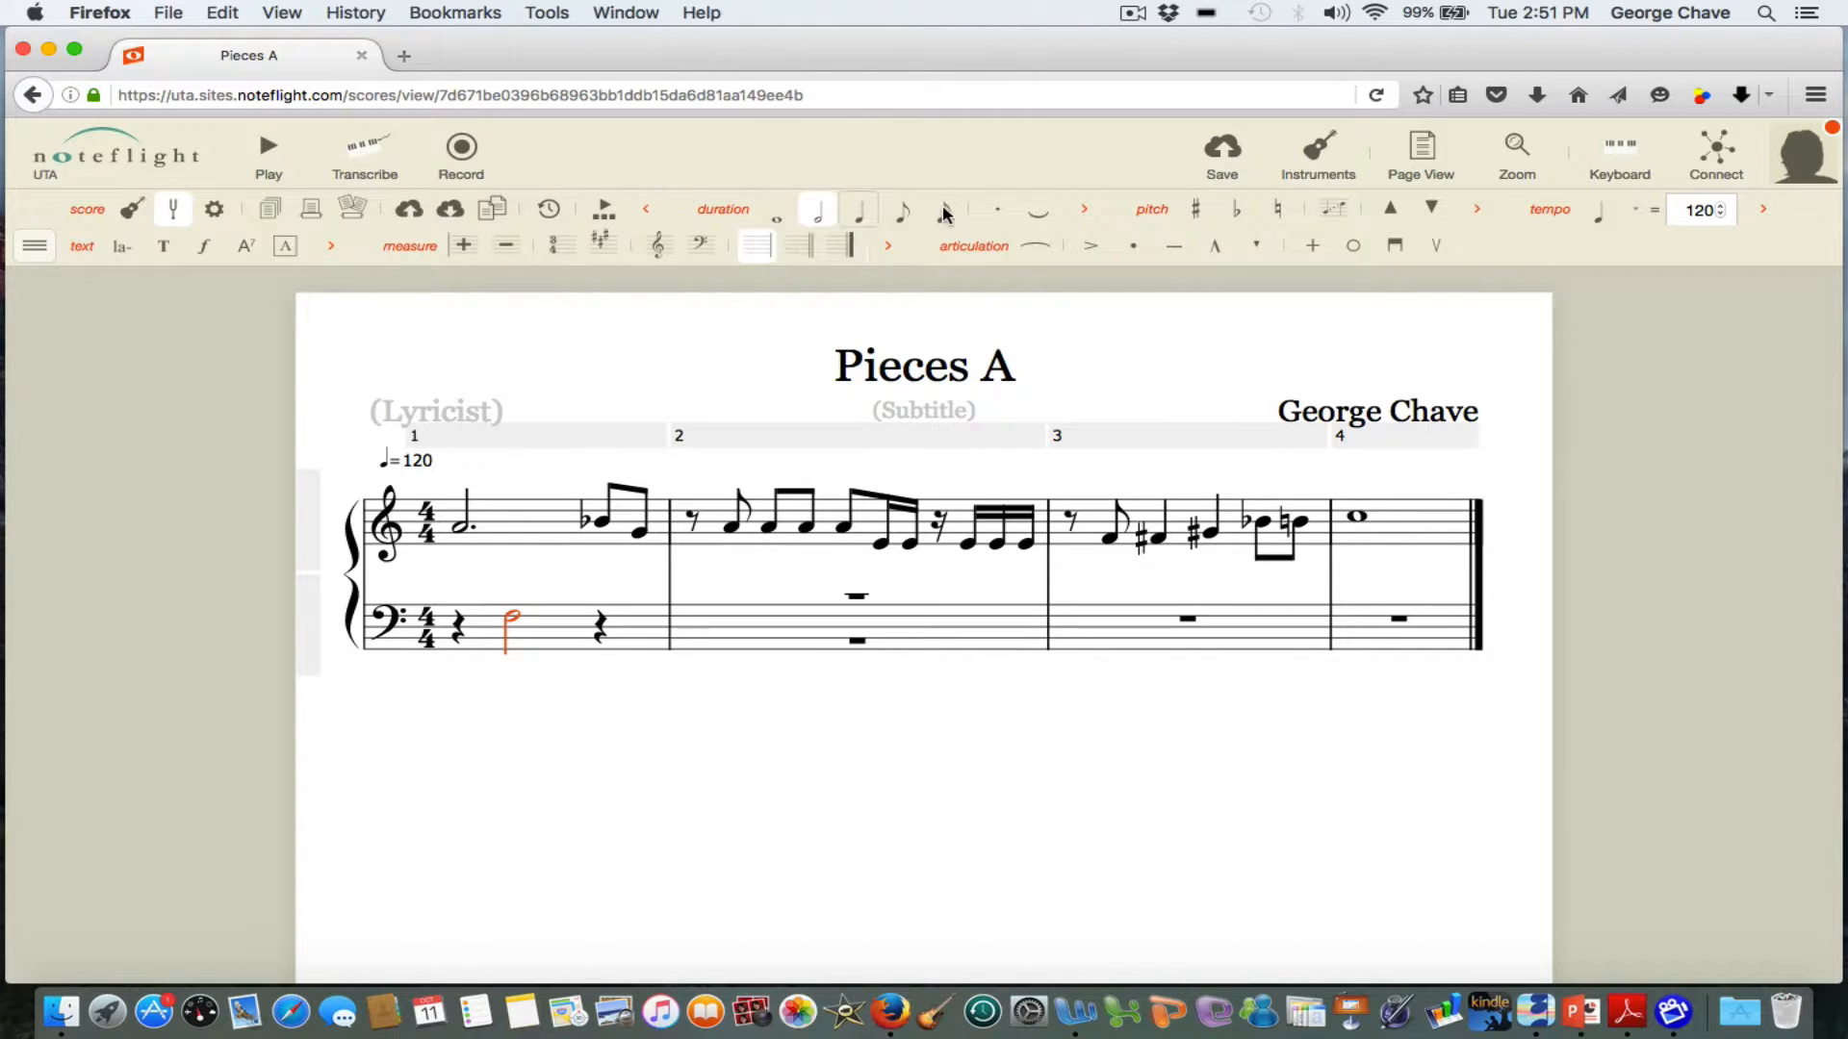
left_click(991, 214)
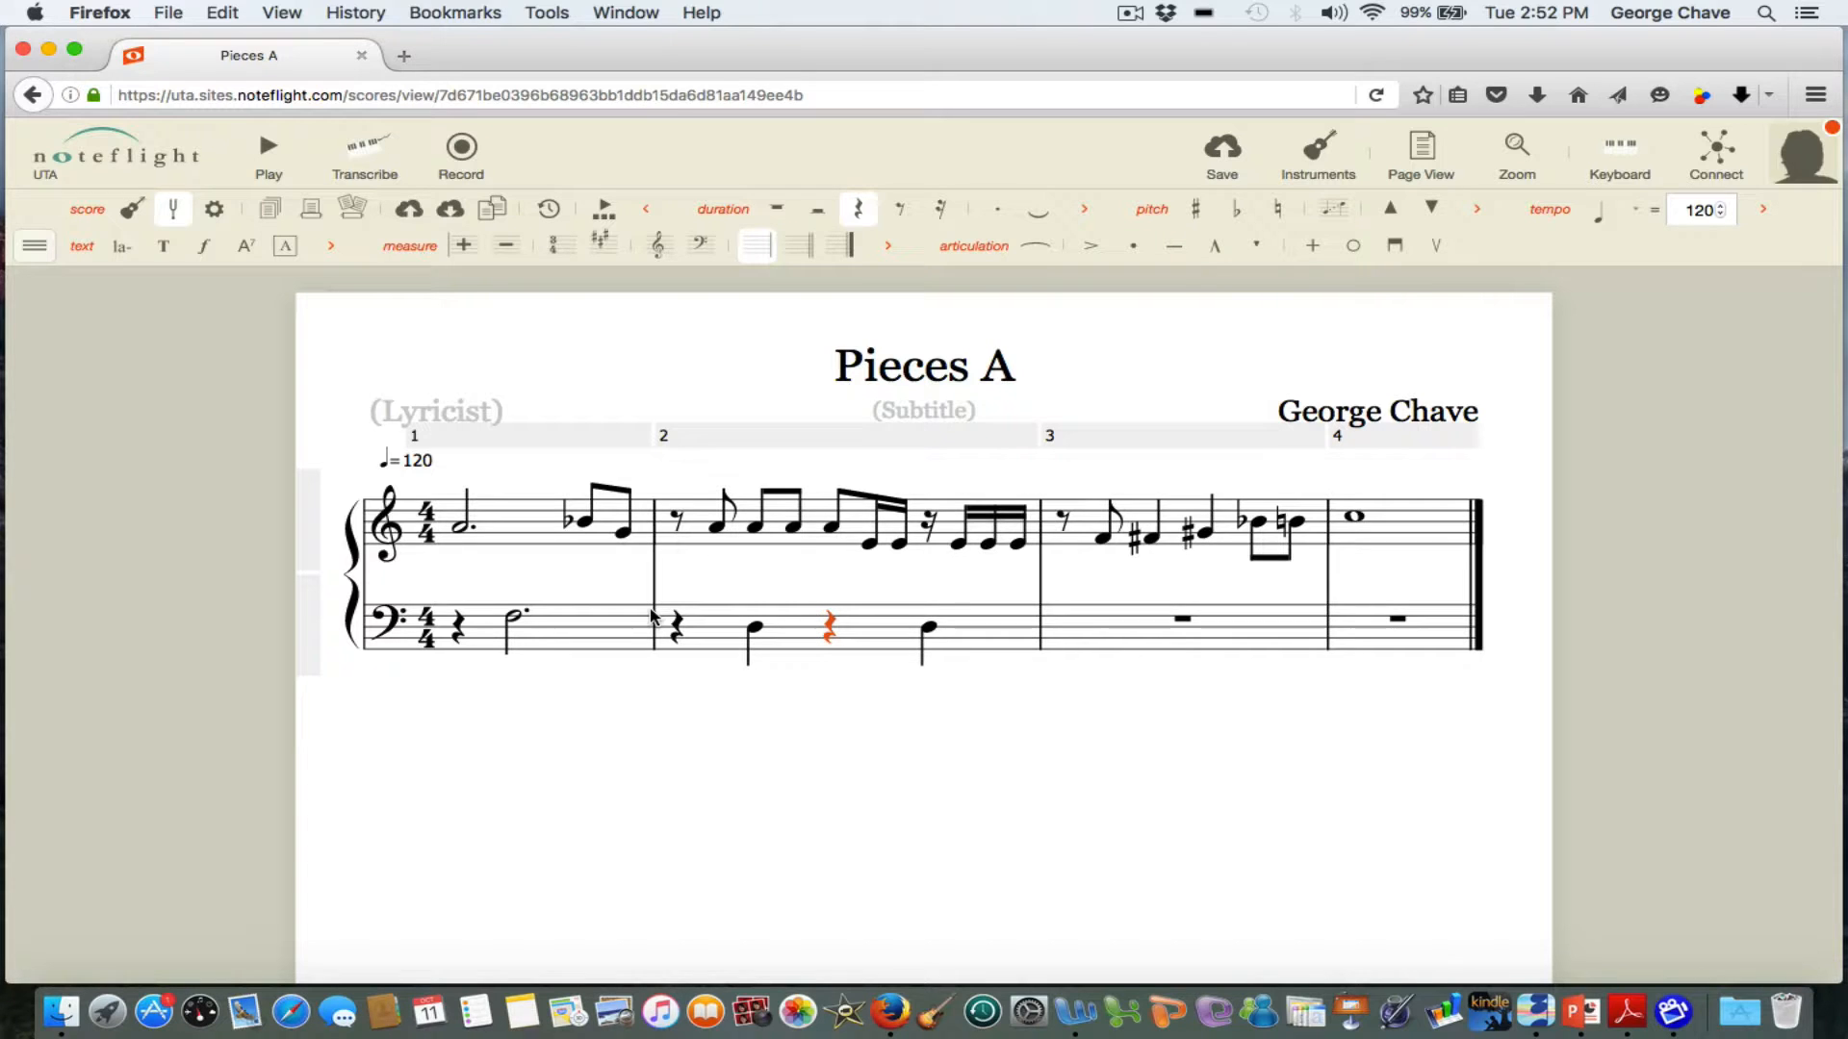
Add an mf expression dynamic under the dotted half note in treble measure 1.
left_click(463, 530)
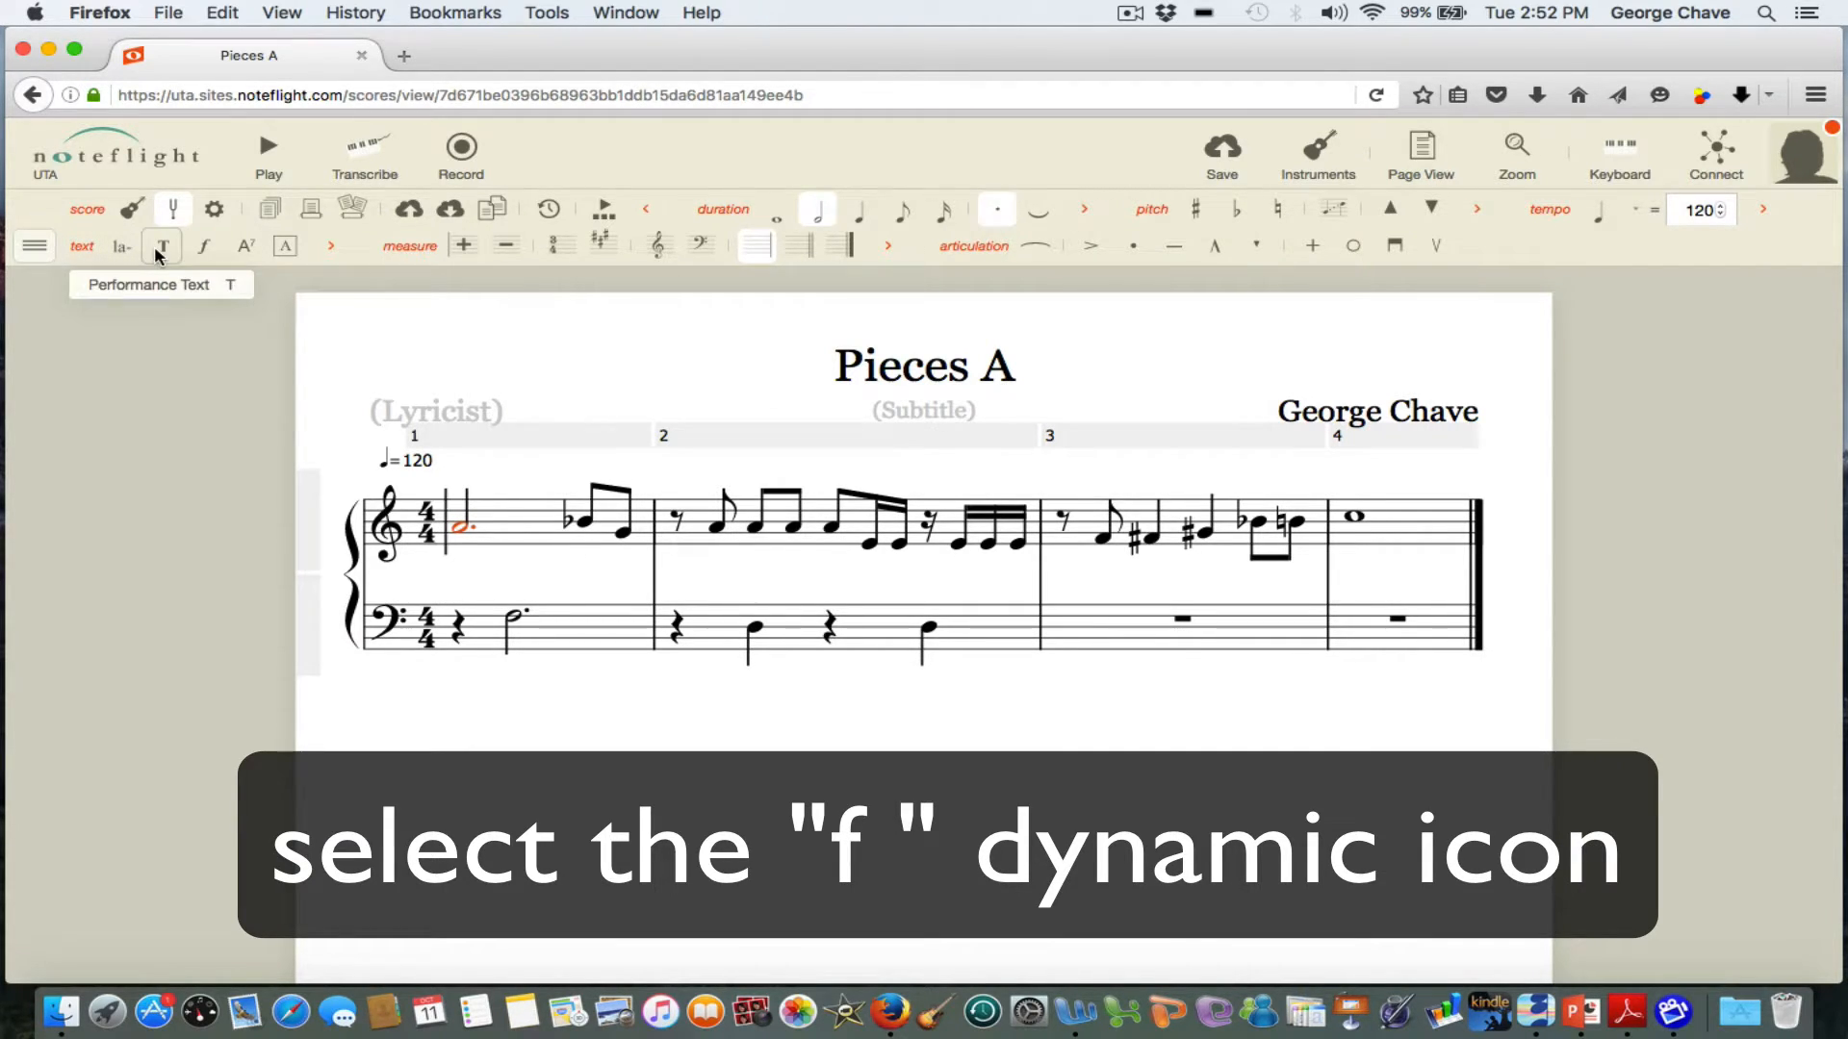
left_click(206, 249)
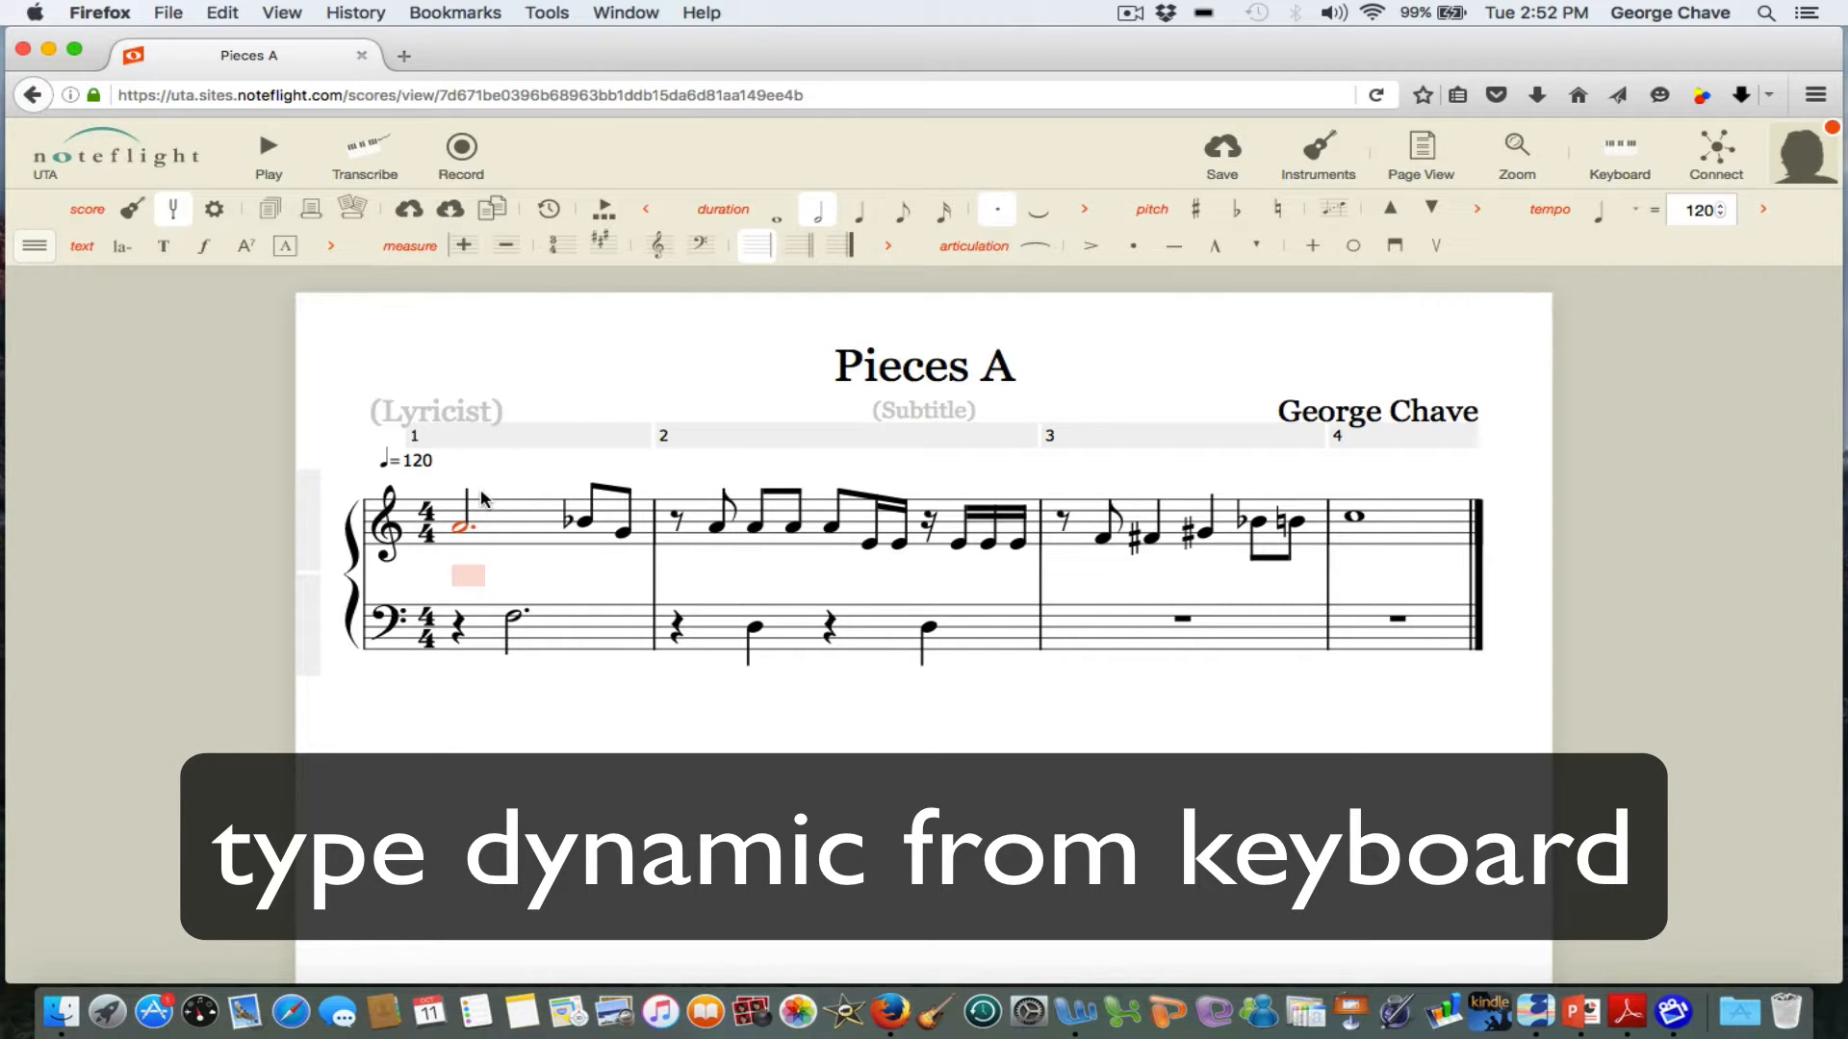
type("mf")
key("Return")
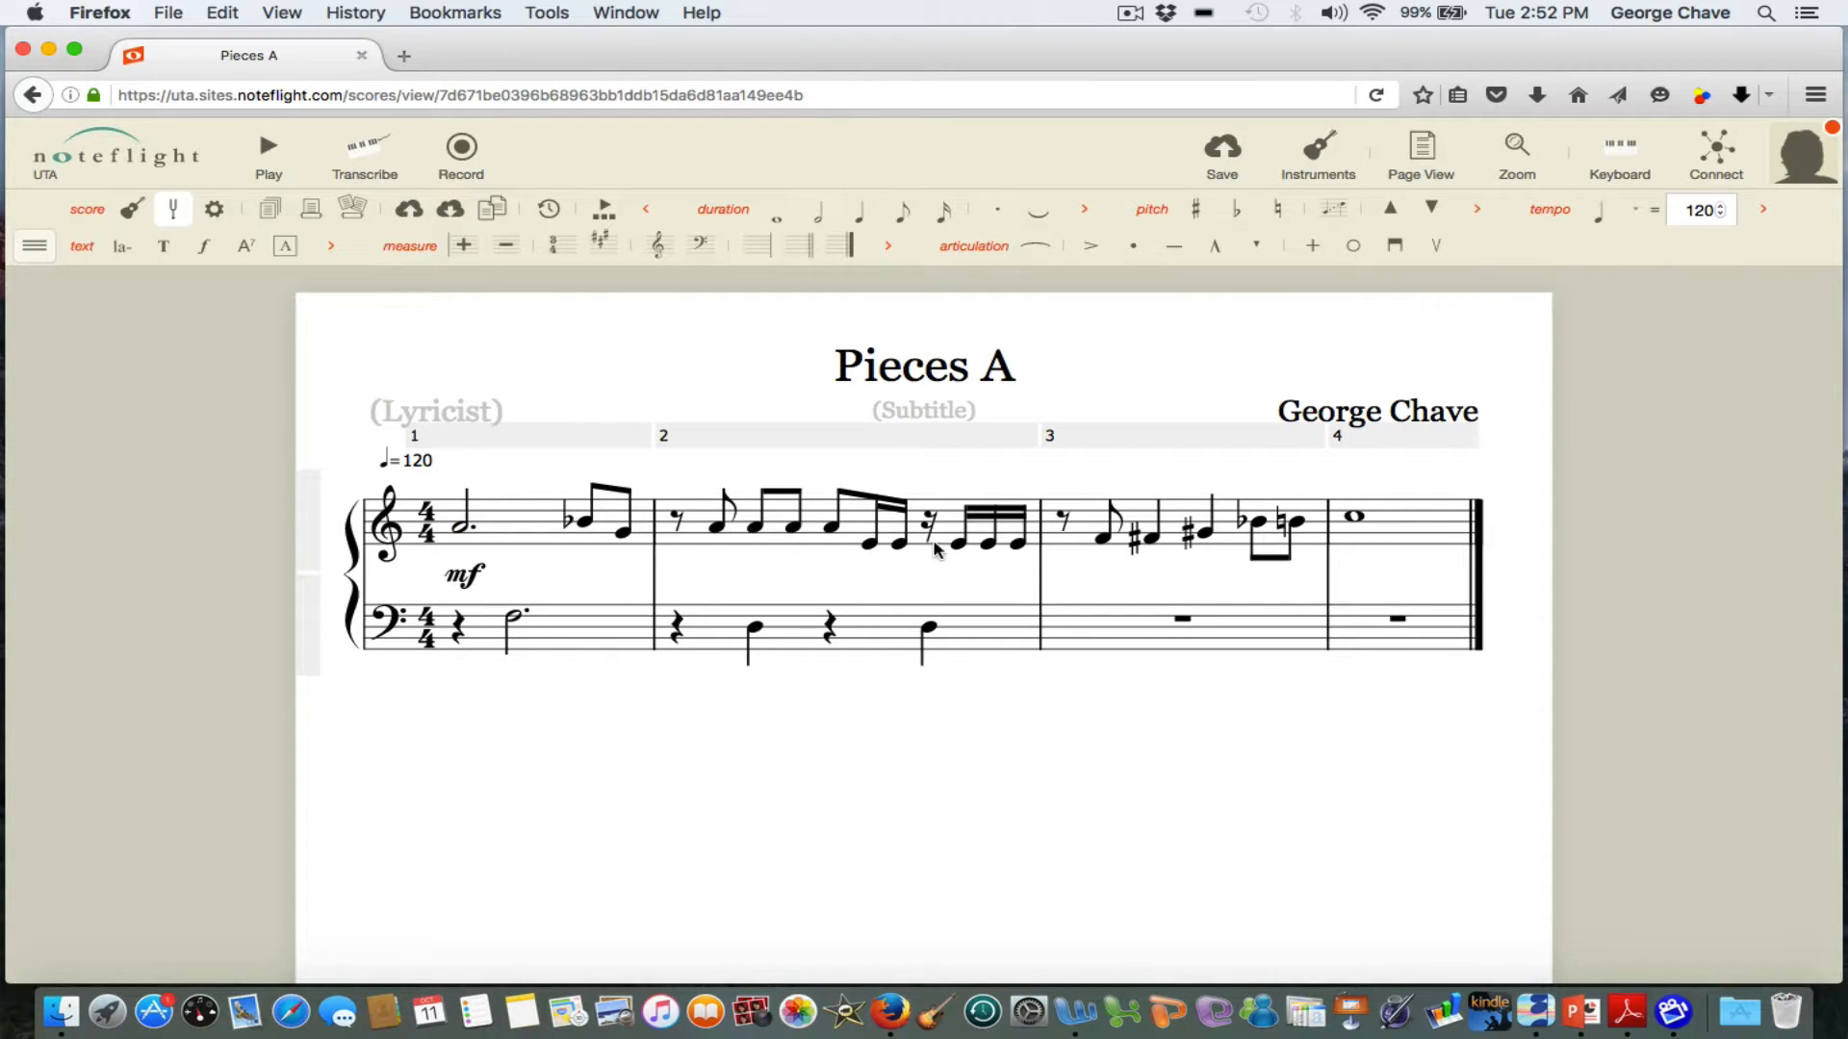
Add a pp expression dynamic under the first sixteenth note after the rest in treble measure 2.
left_click(958, 547)
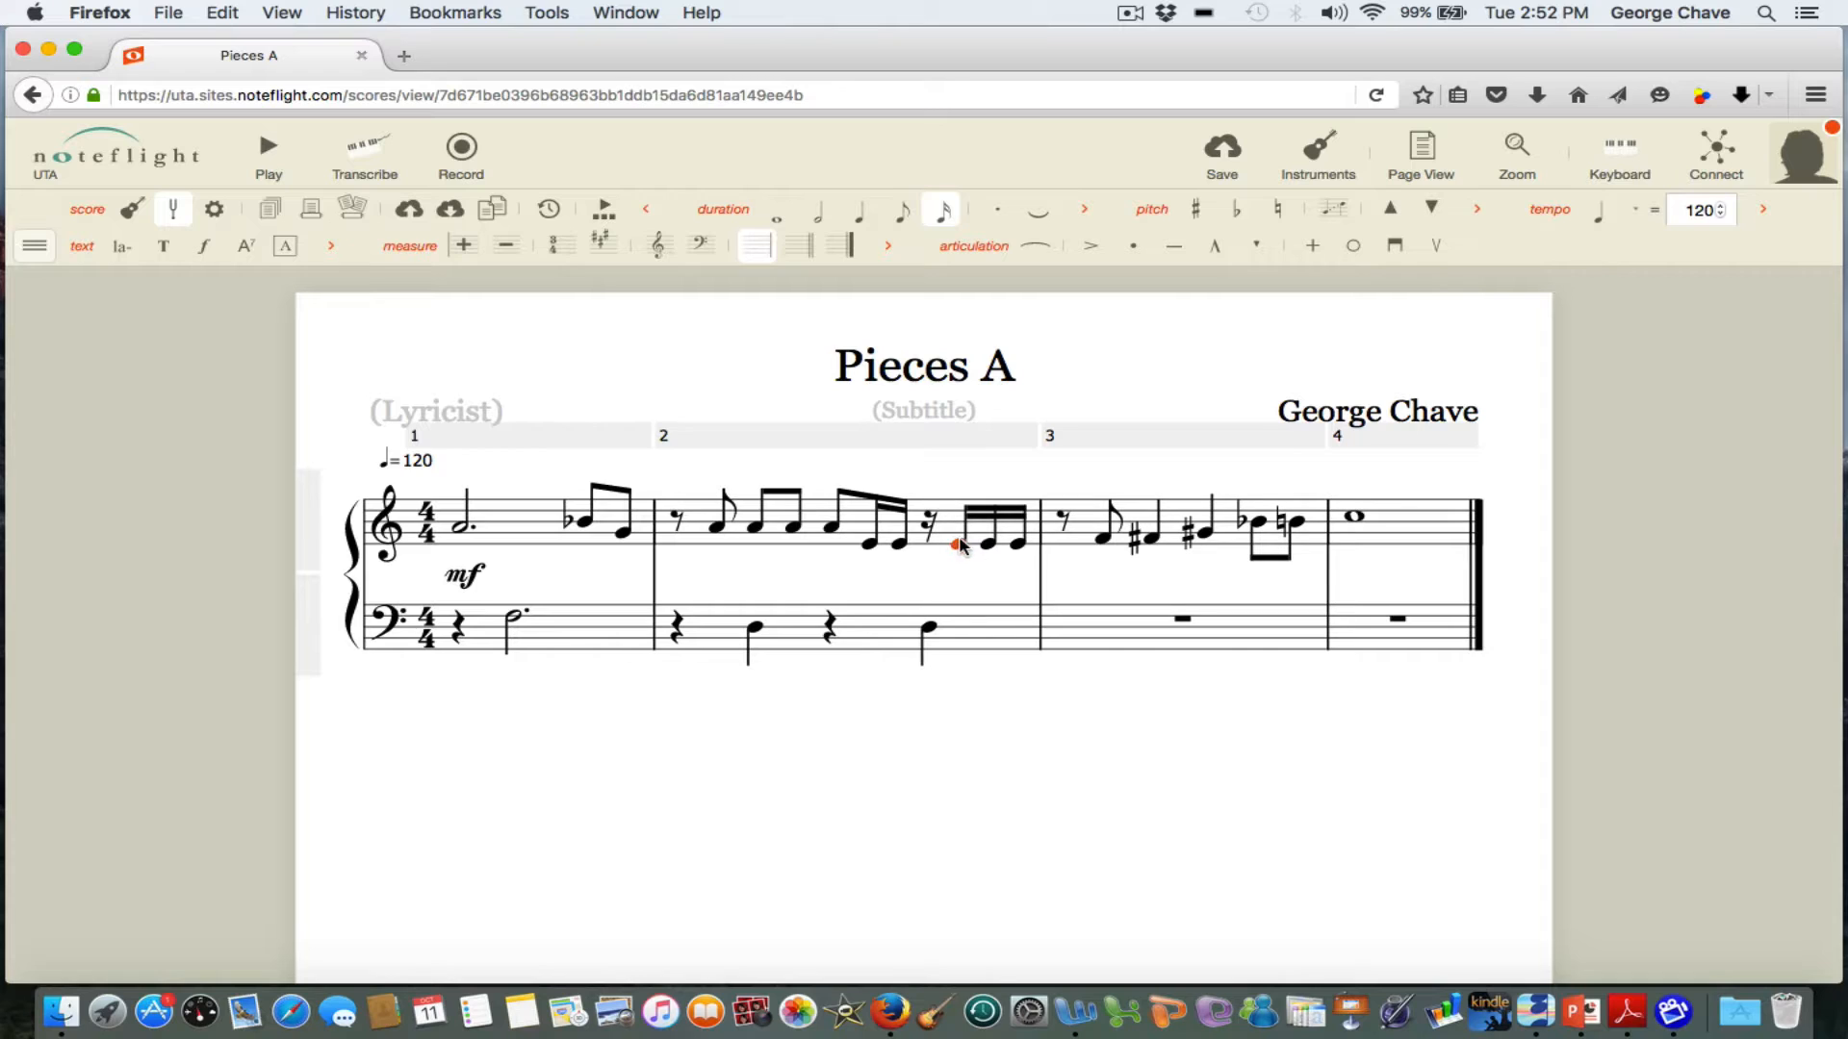
left_click(198, 252)
type("pp")
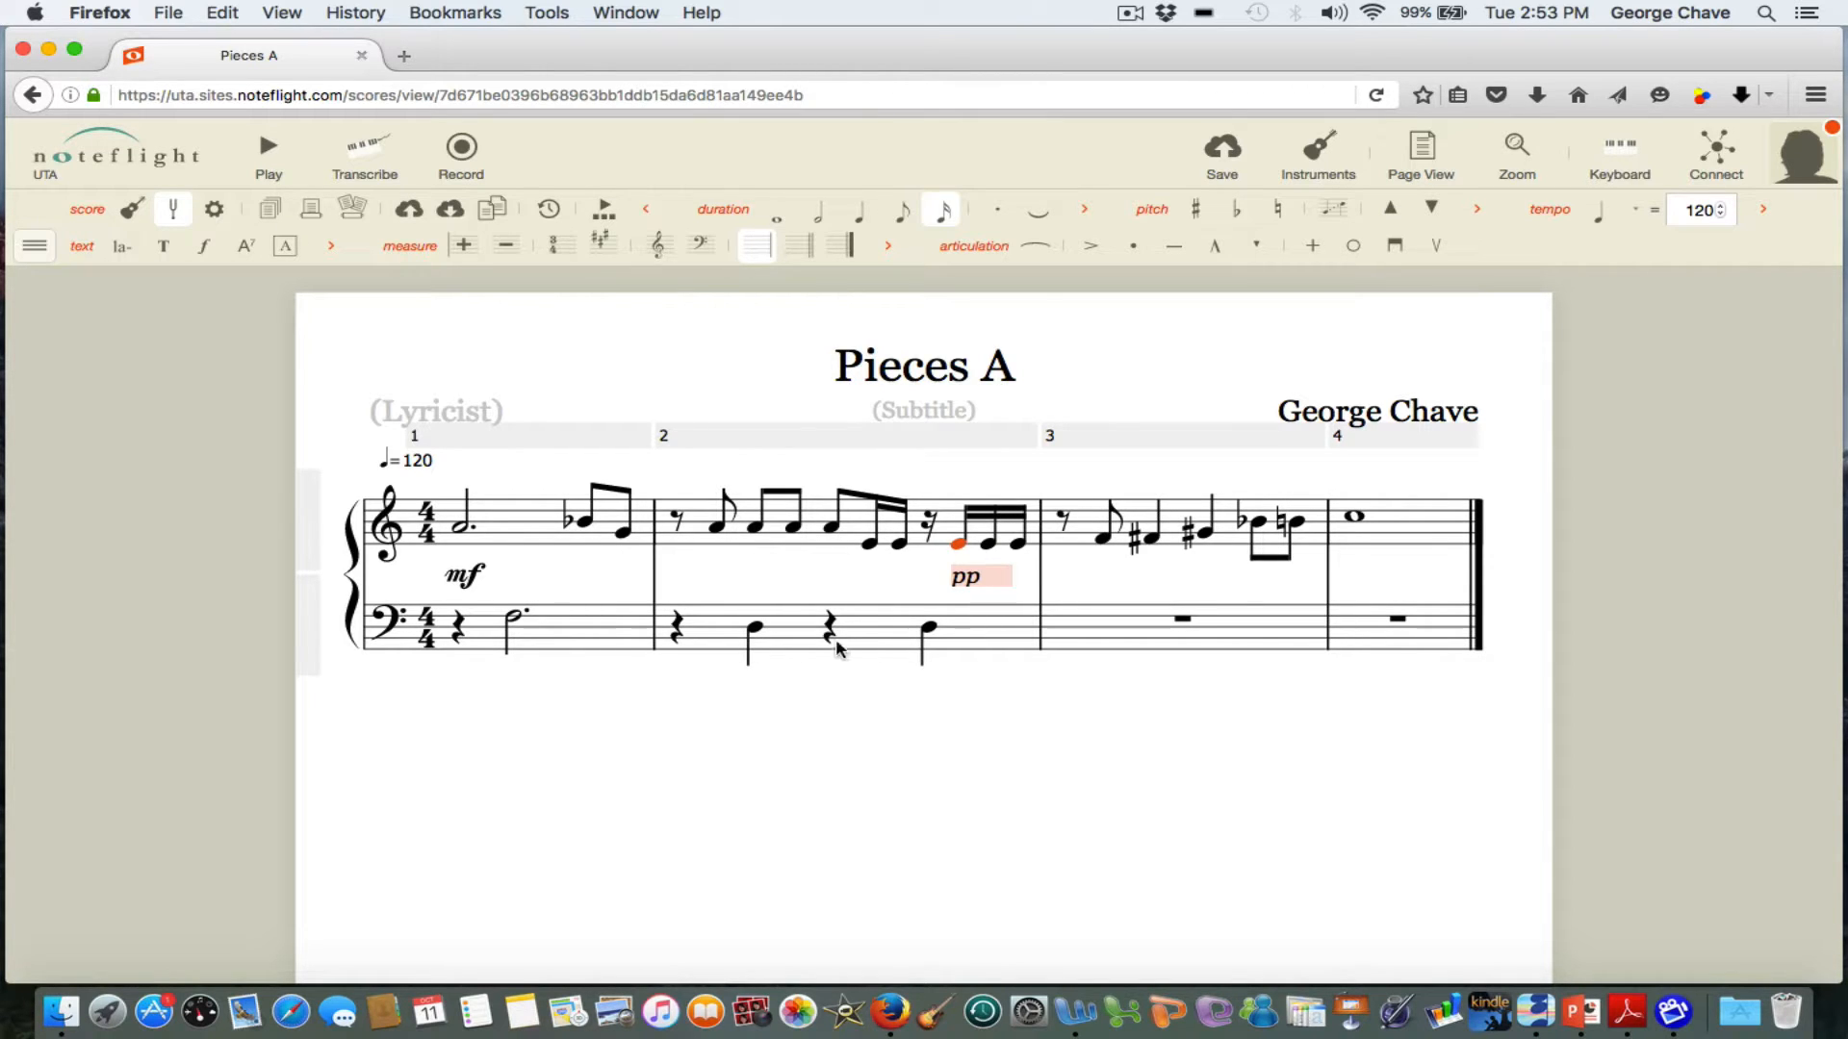
left_click(897, 587)
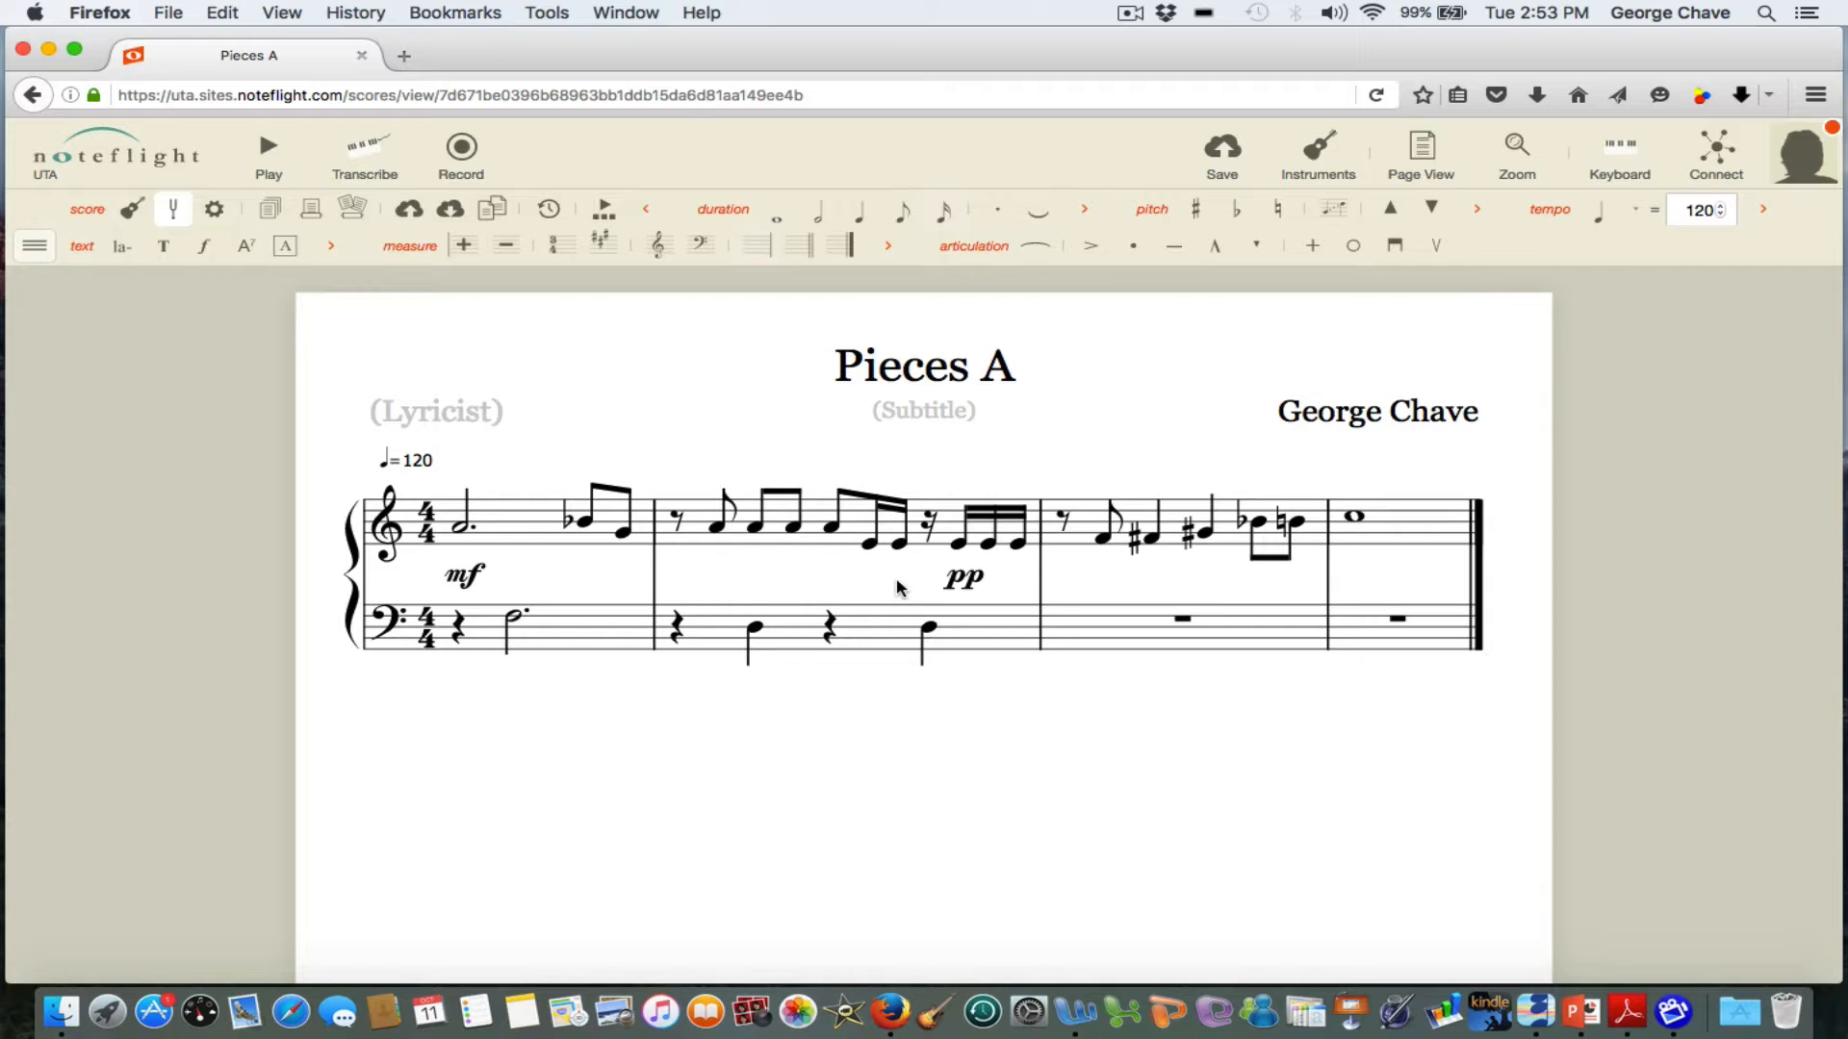
Add a slur starting at the B-flat eighth note in treble measure 1.
left_click(583, 524)
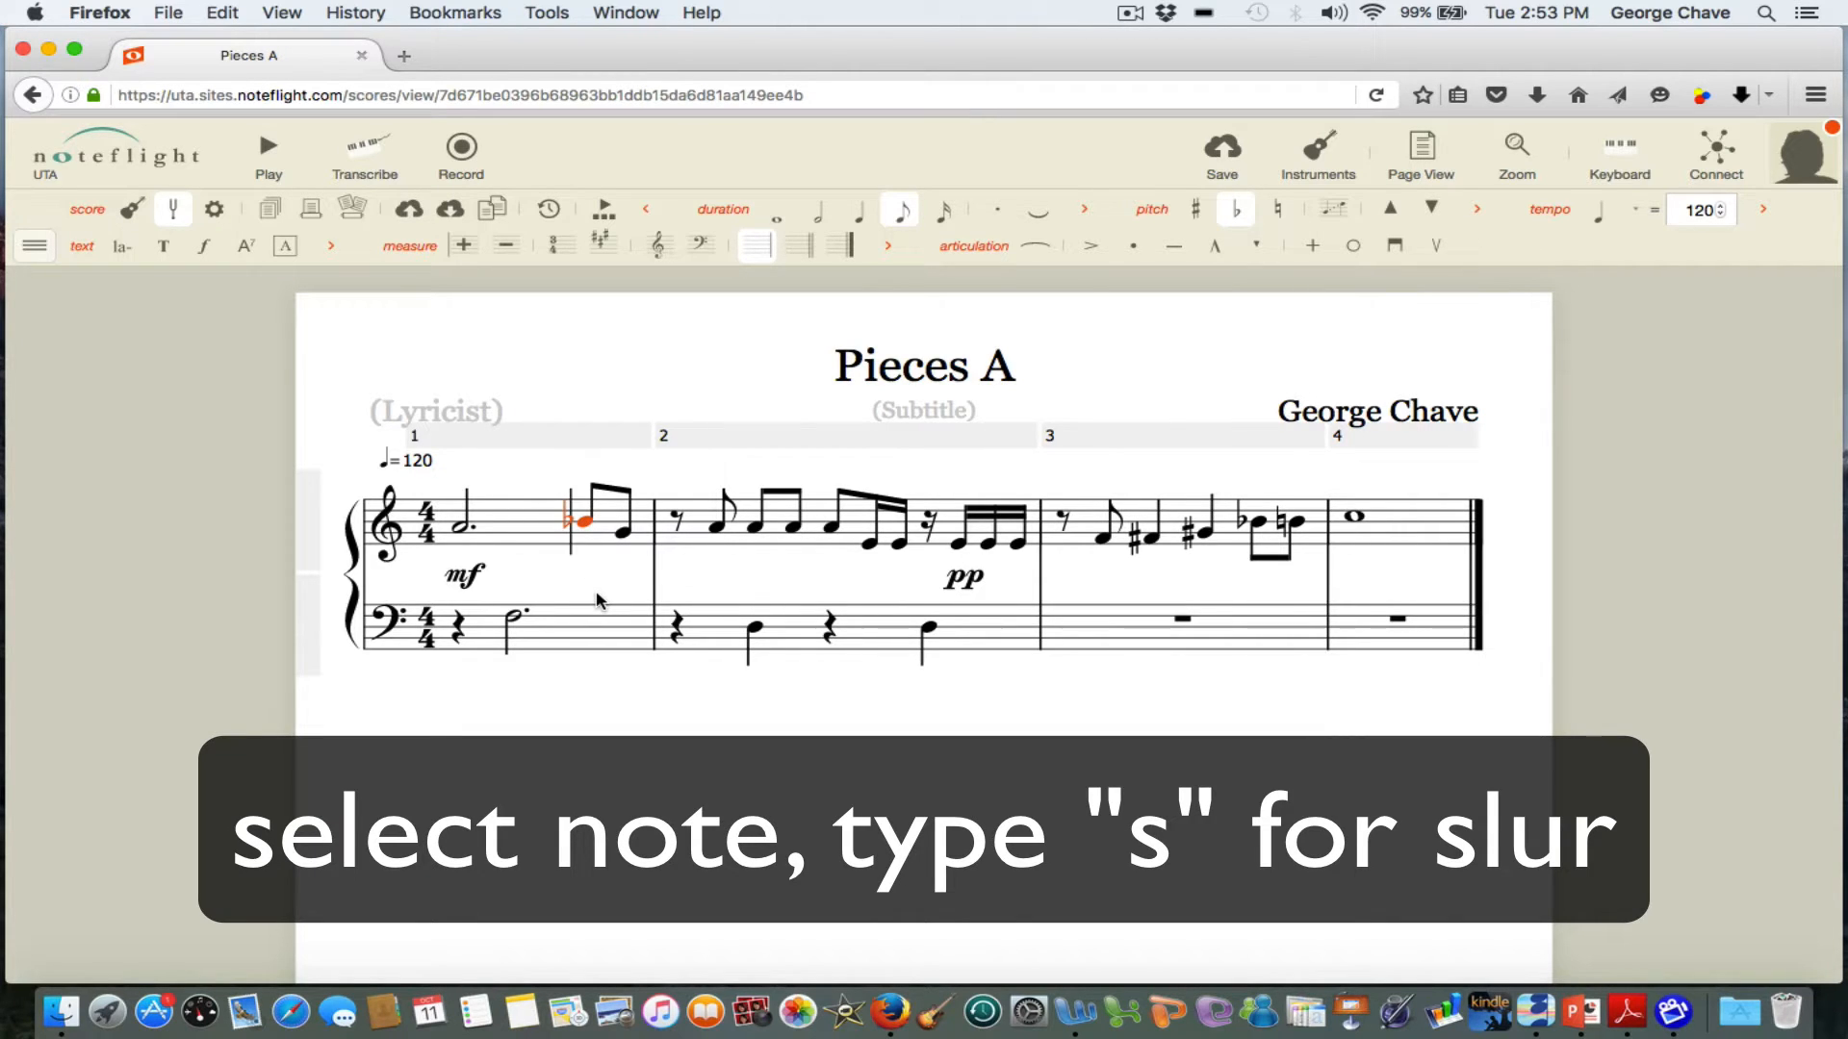
key("s")
key("Escape")
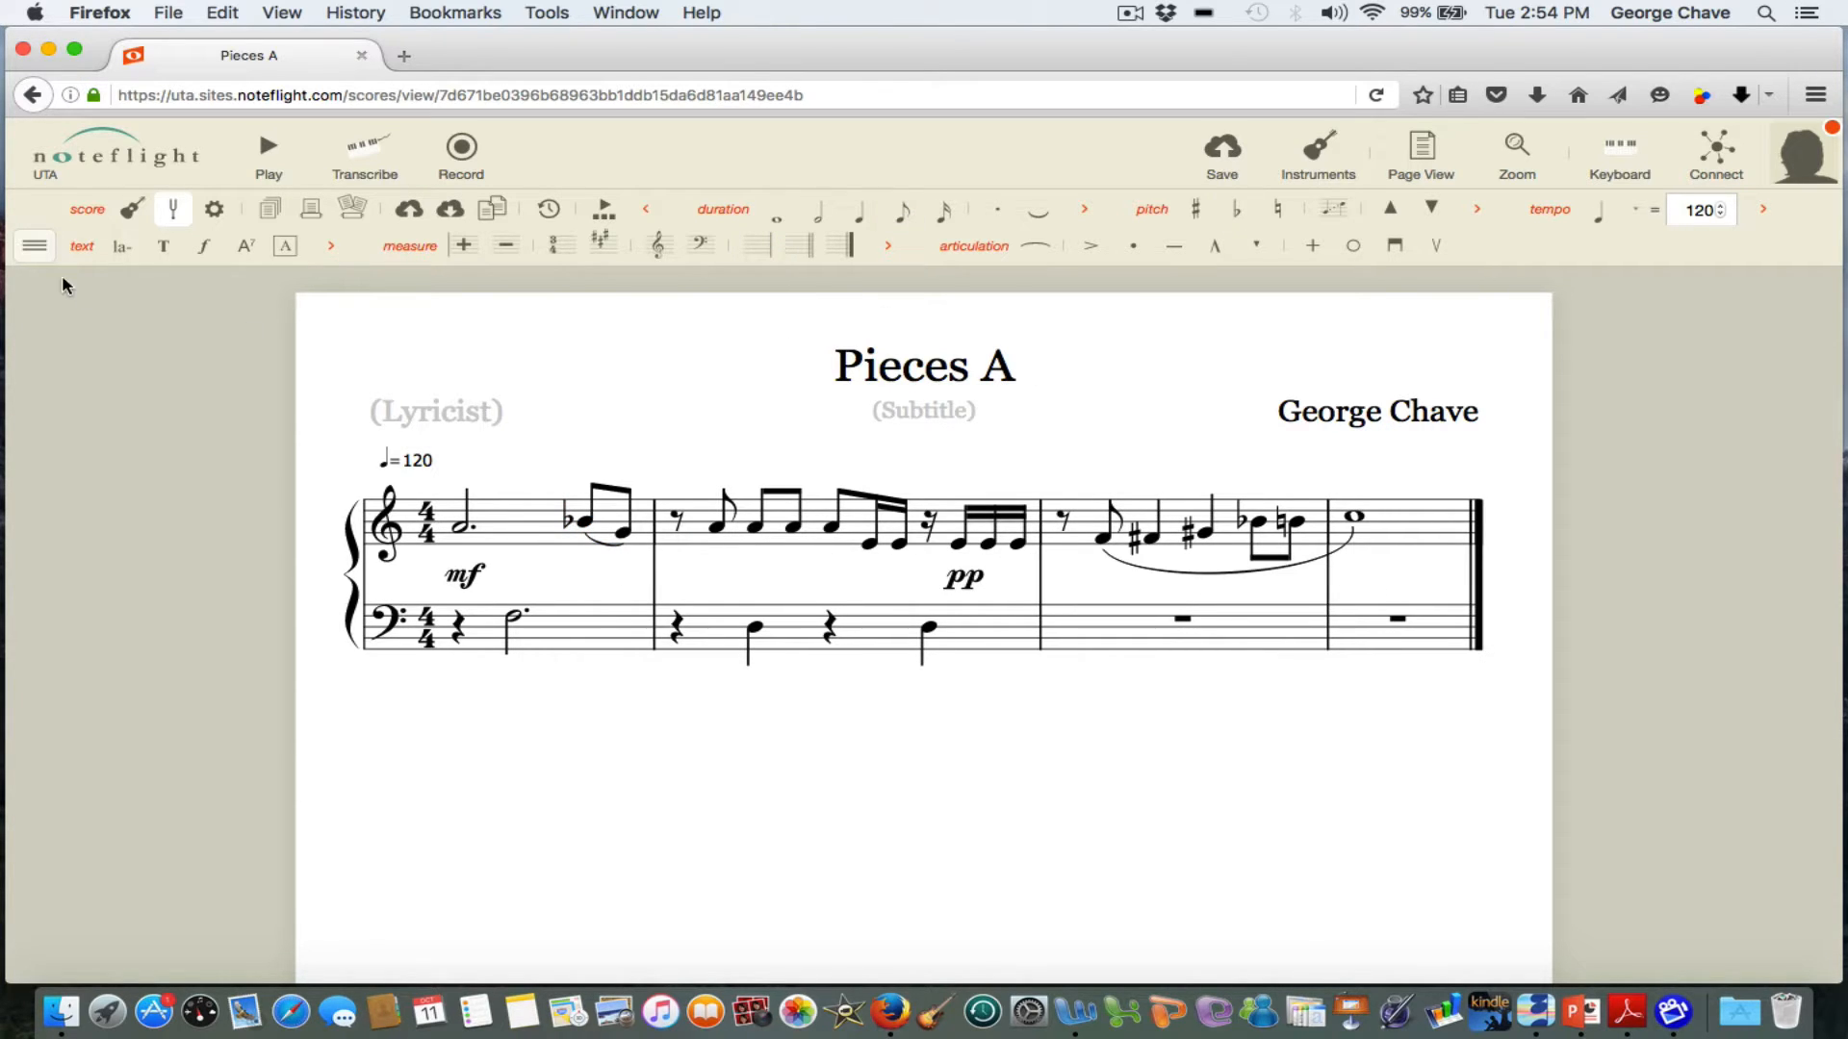
Remove the articulation group from the toolbar palette.
left_click(37, 248)
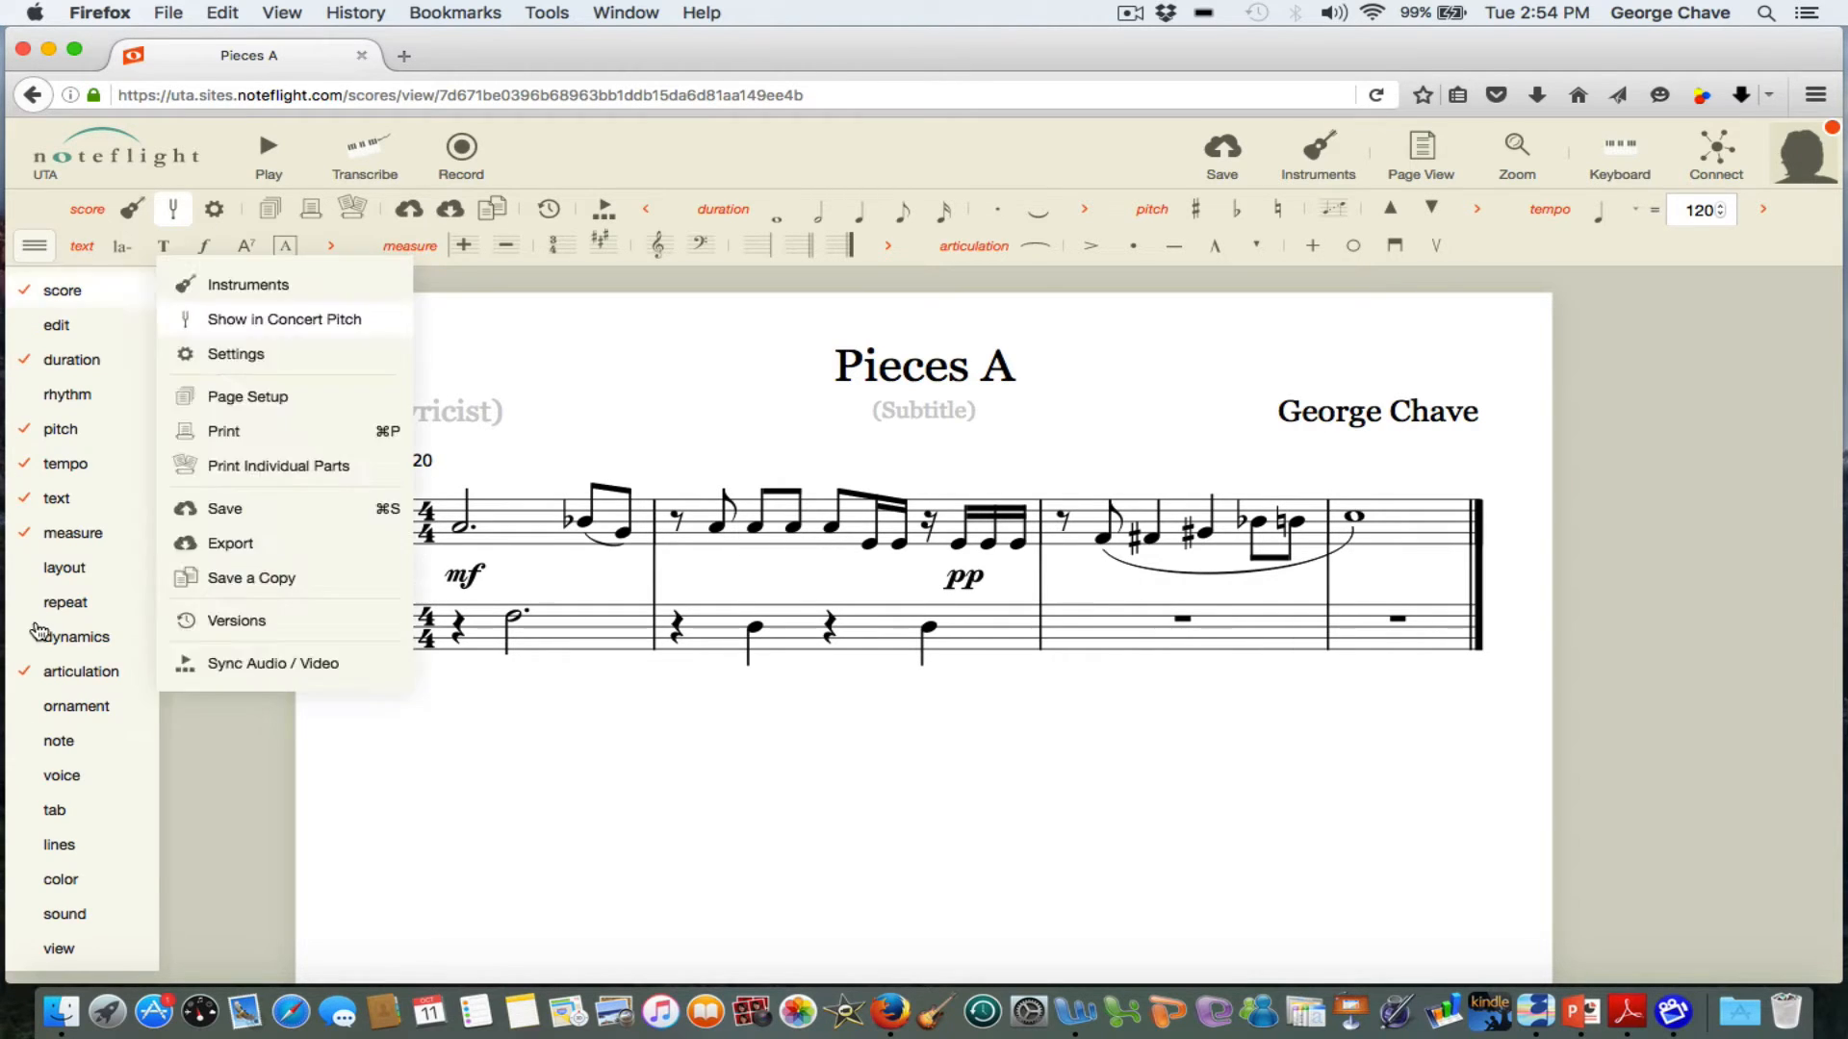
left_click(63, 674)
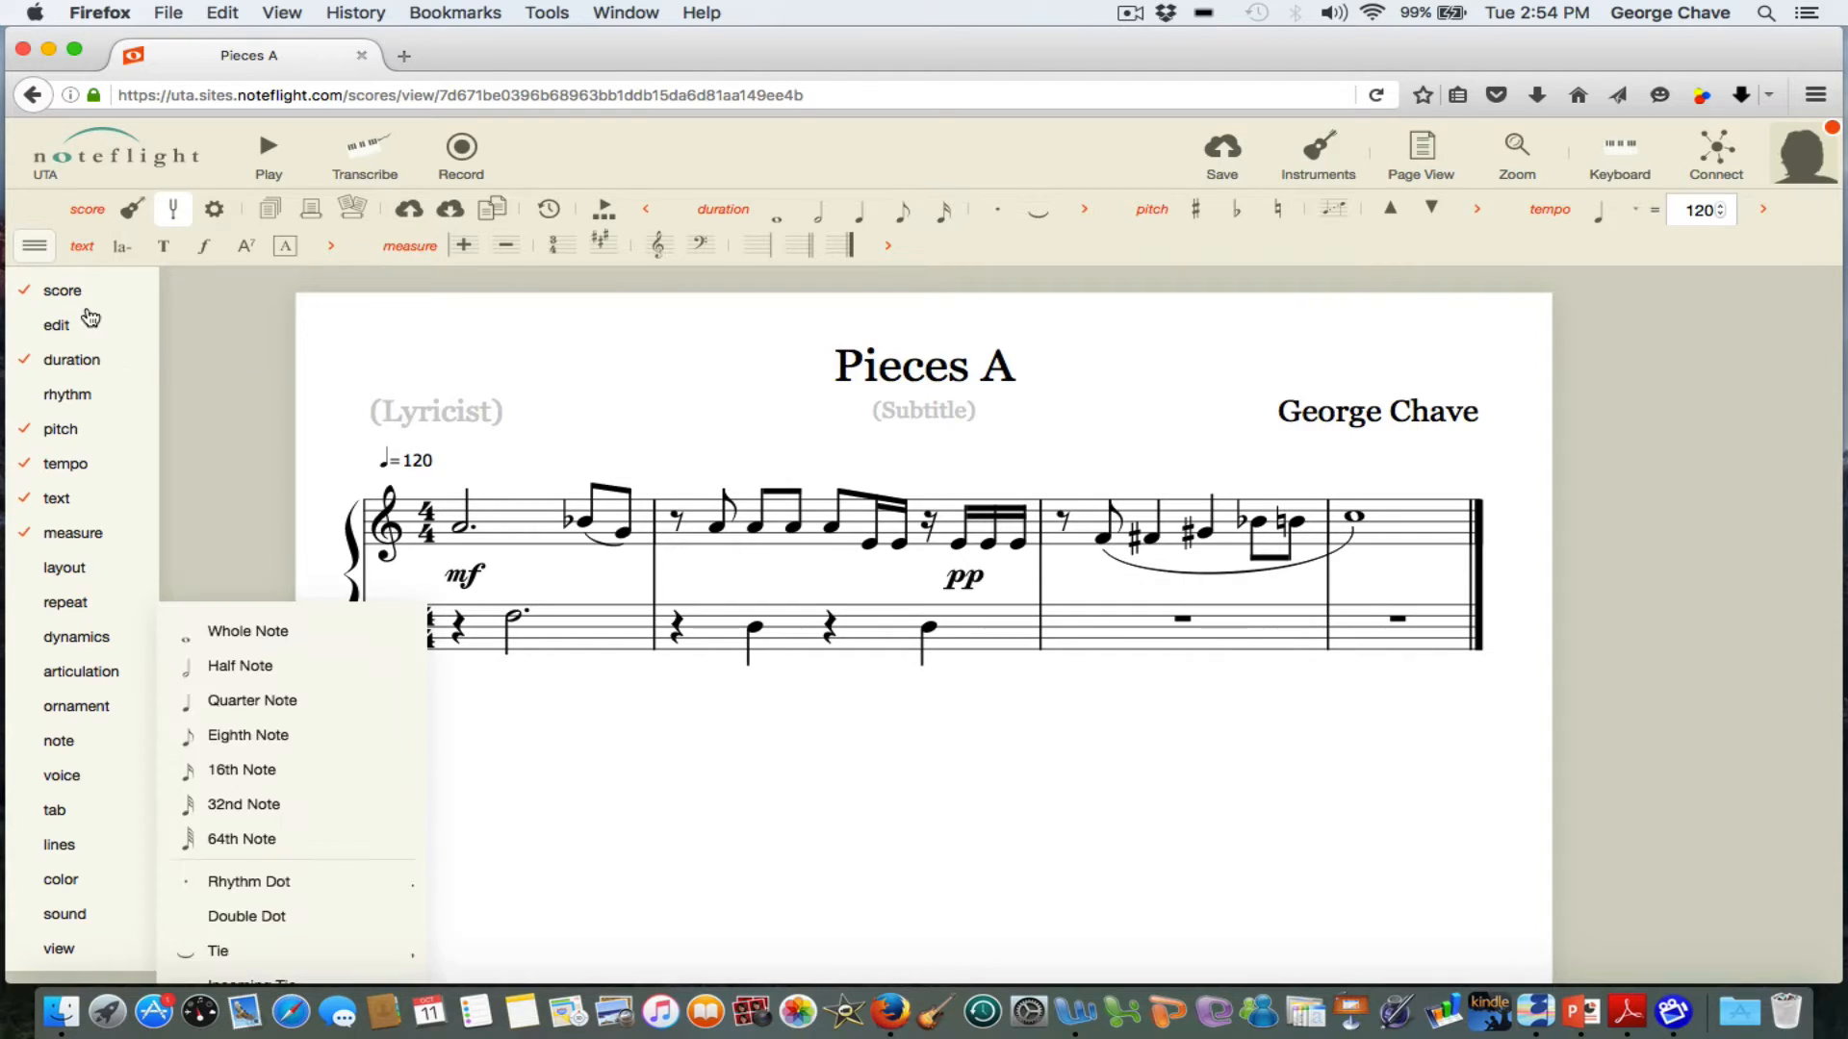
left_click(35, 249)
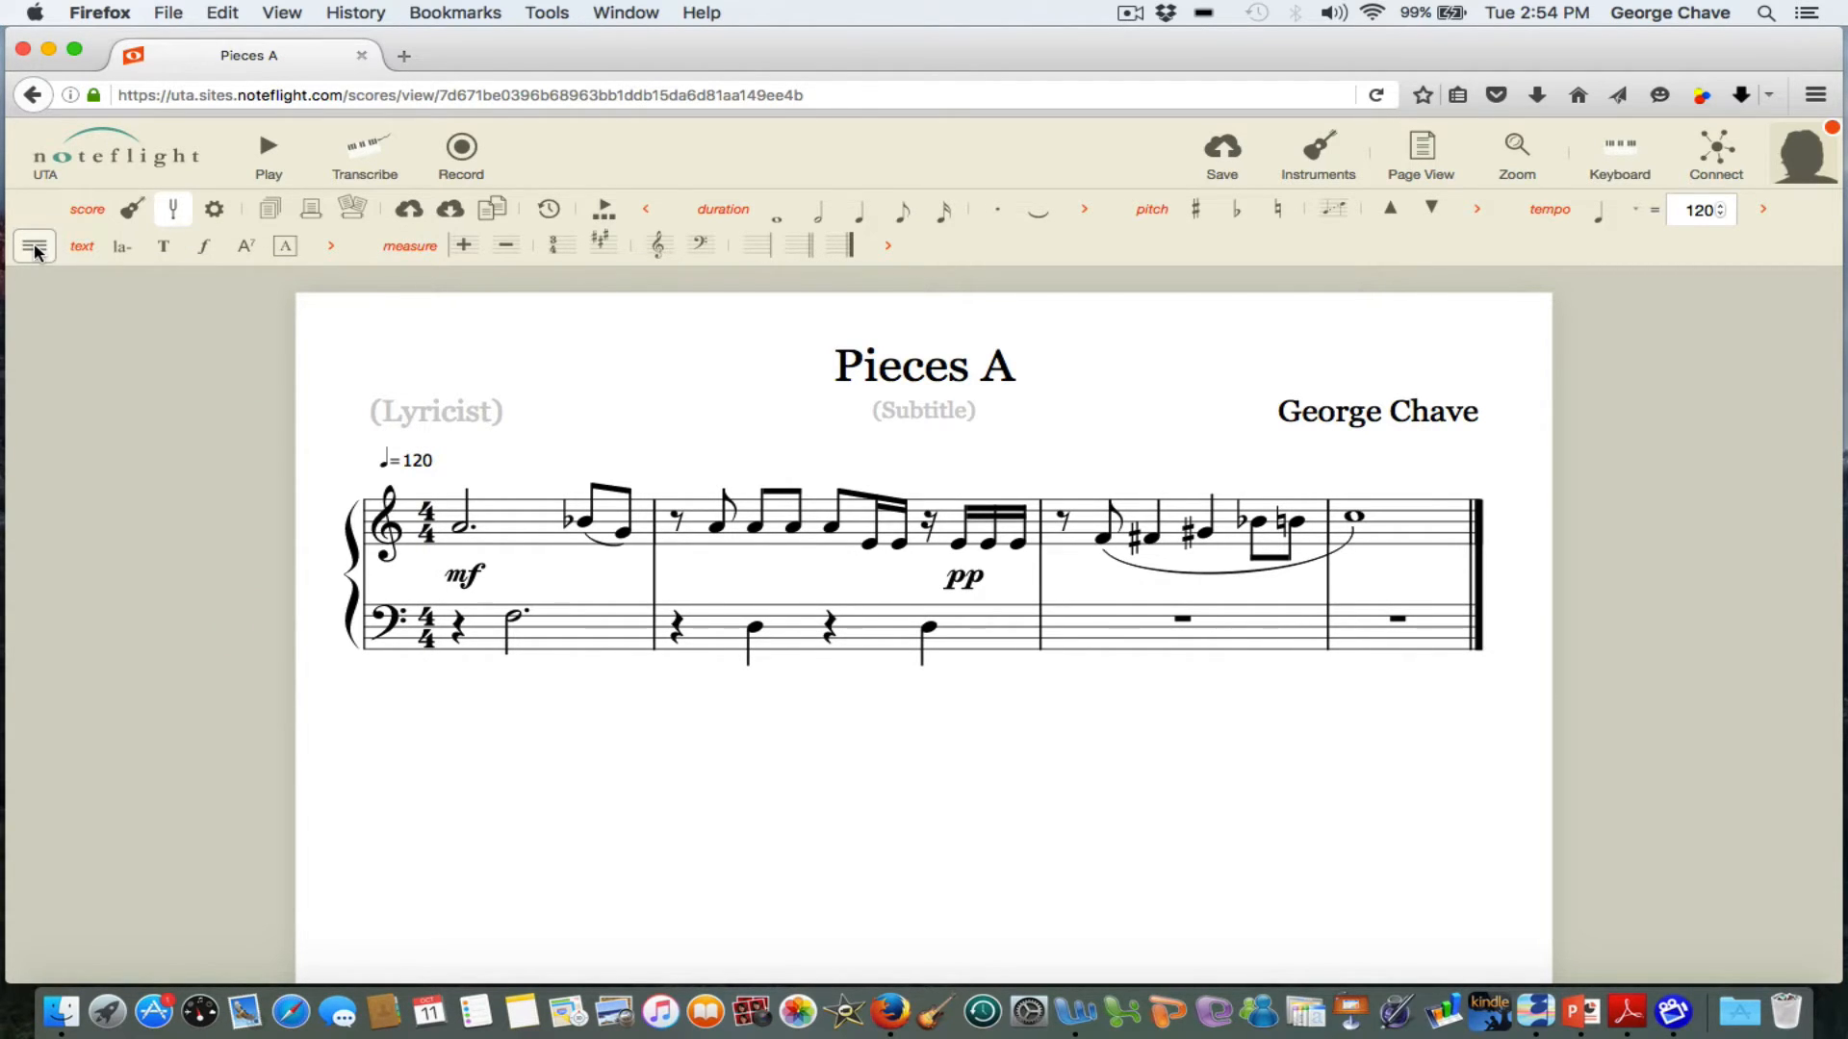
left_click(36, 249)
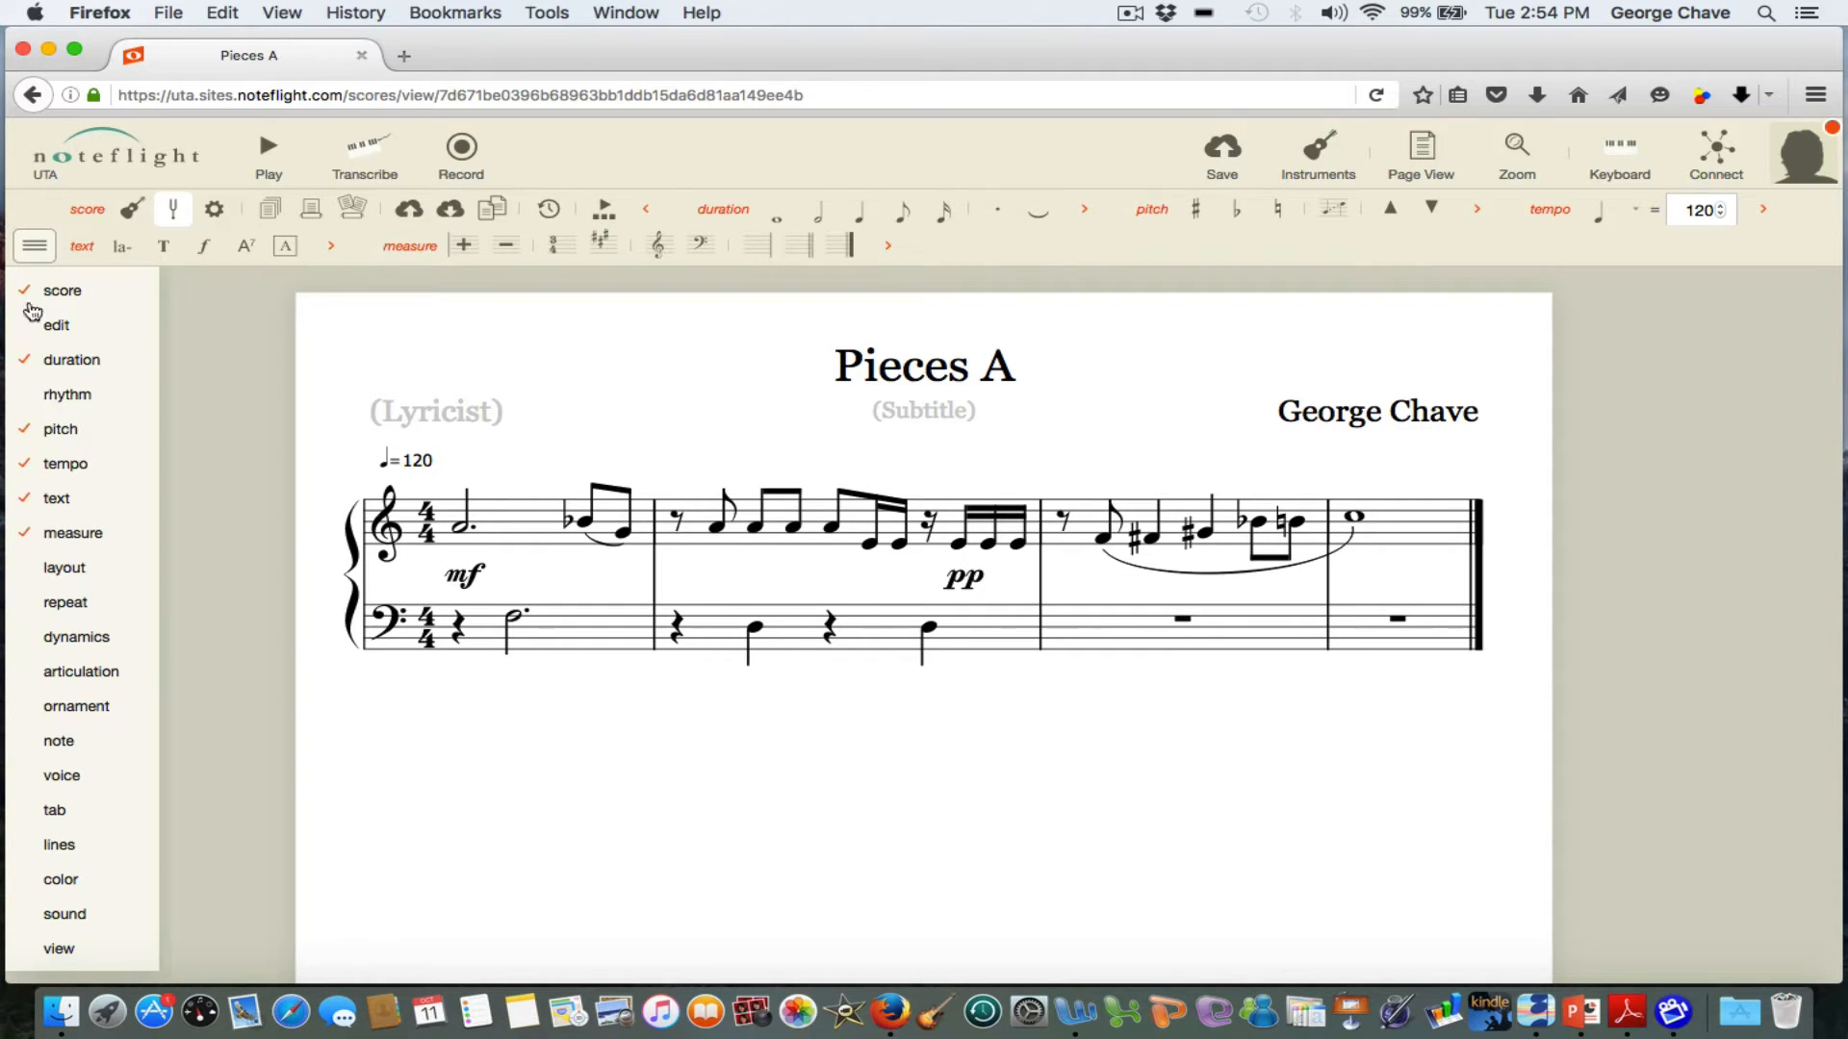
Restore the articulation group to the toolbar palette and add an accent to the dotted half note in treble measure 1.
left_click(63, 676)
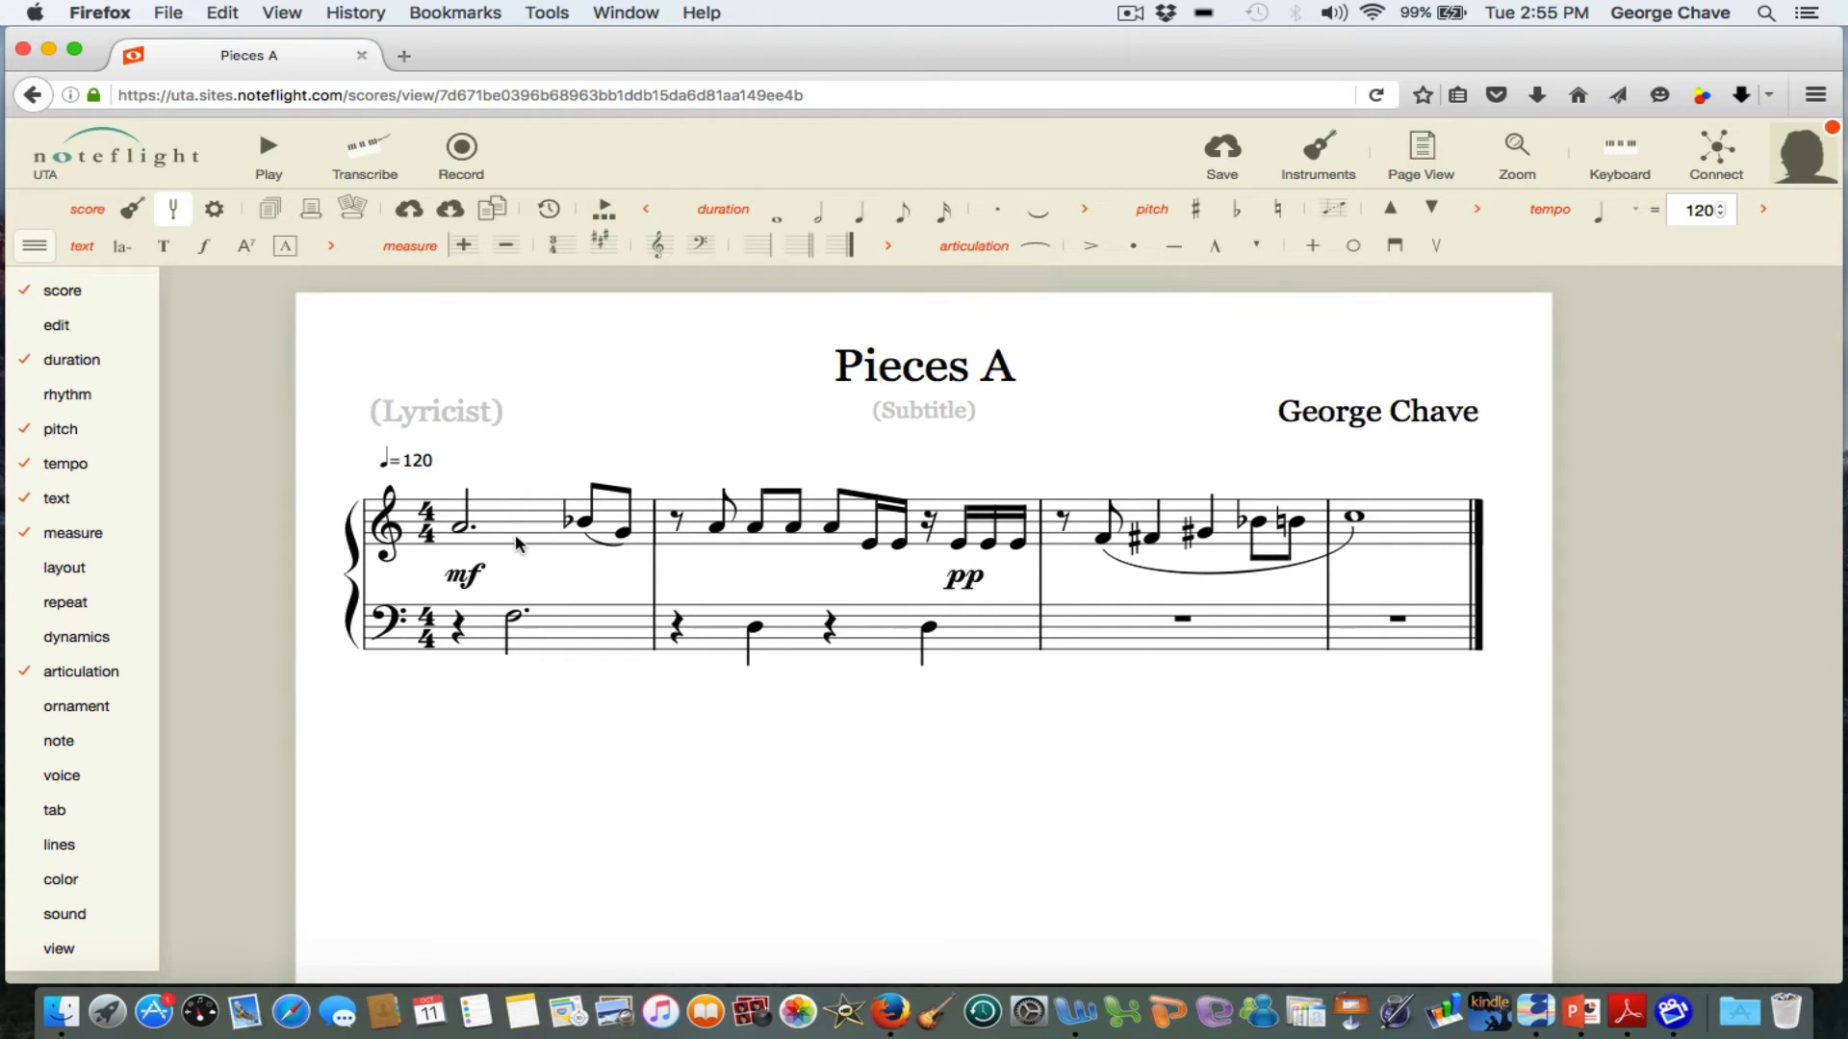
left_click(461, 533)
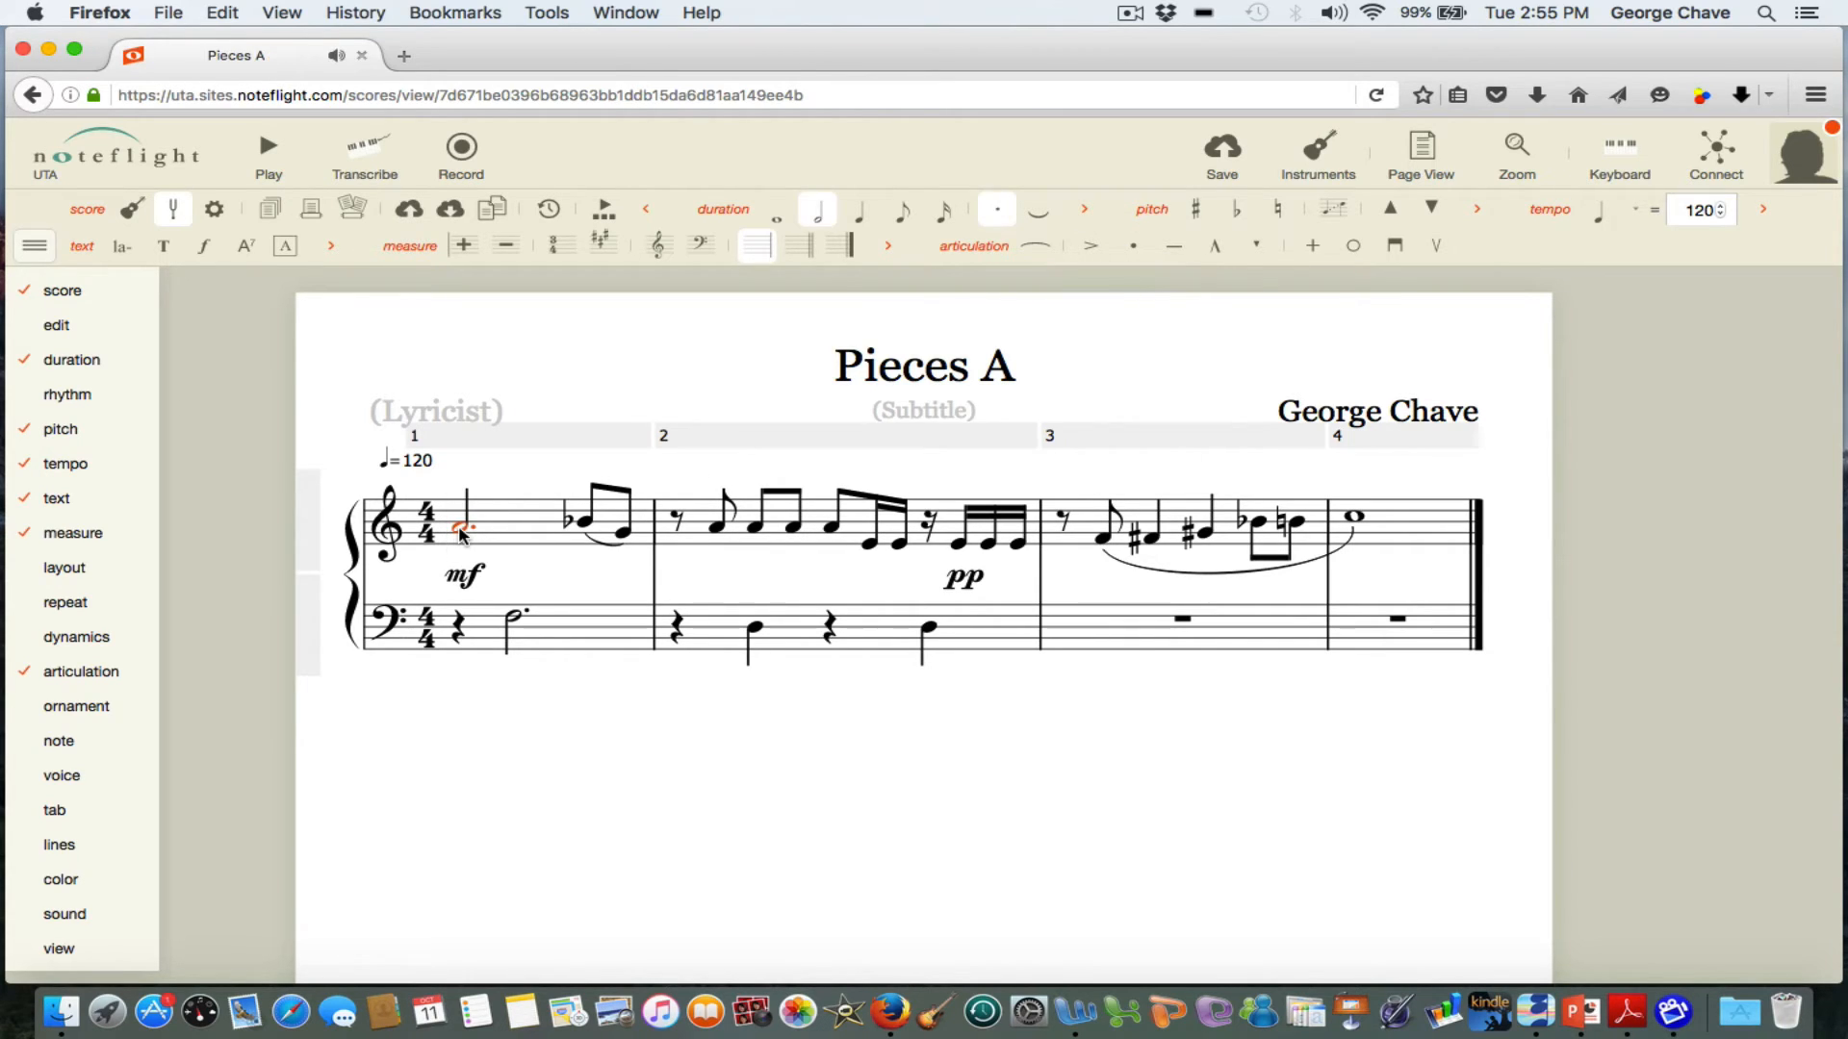
left_click(1090, 245)
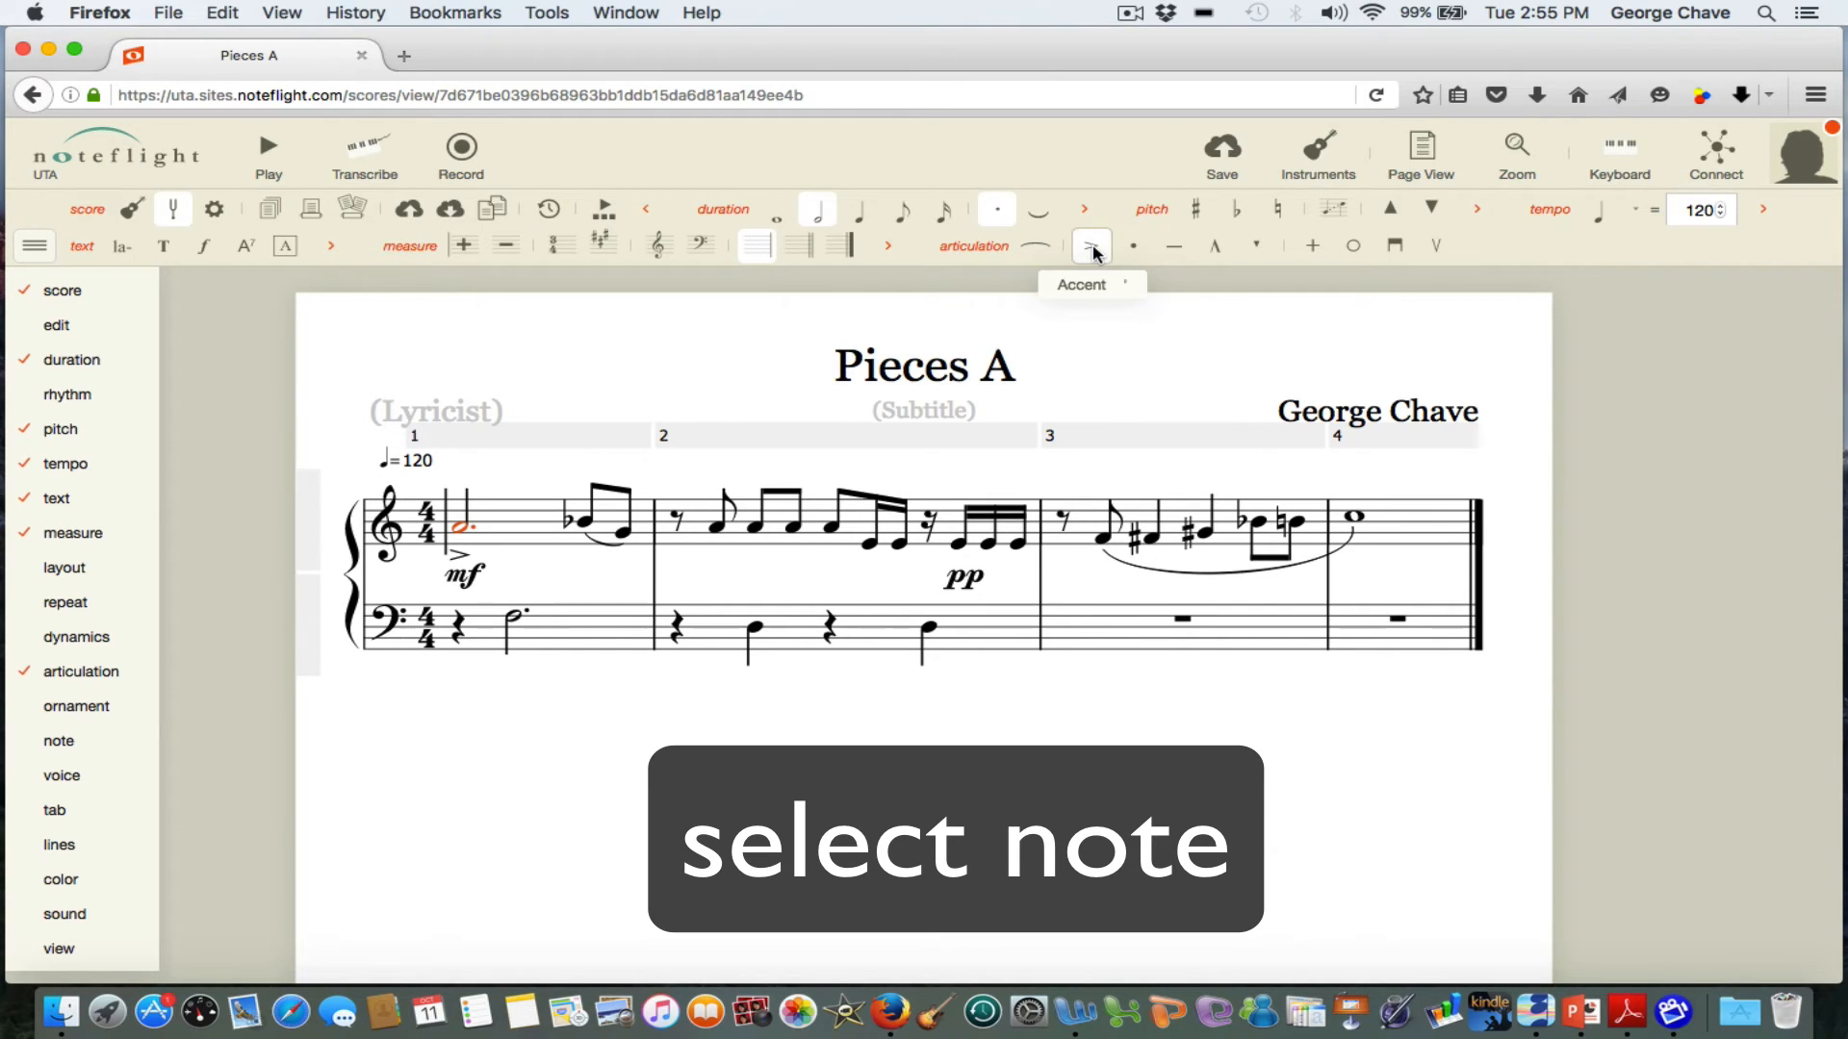
Add a staccato to the second eighth note, the G, in treble measure 1.
left_click(626, 535)
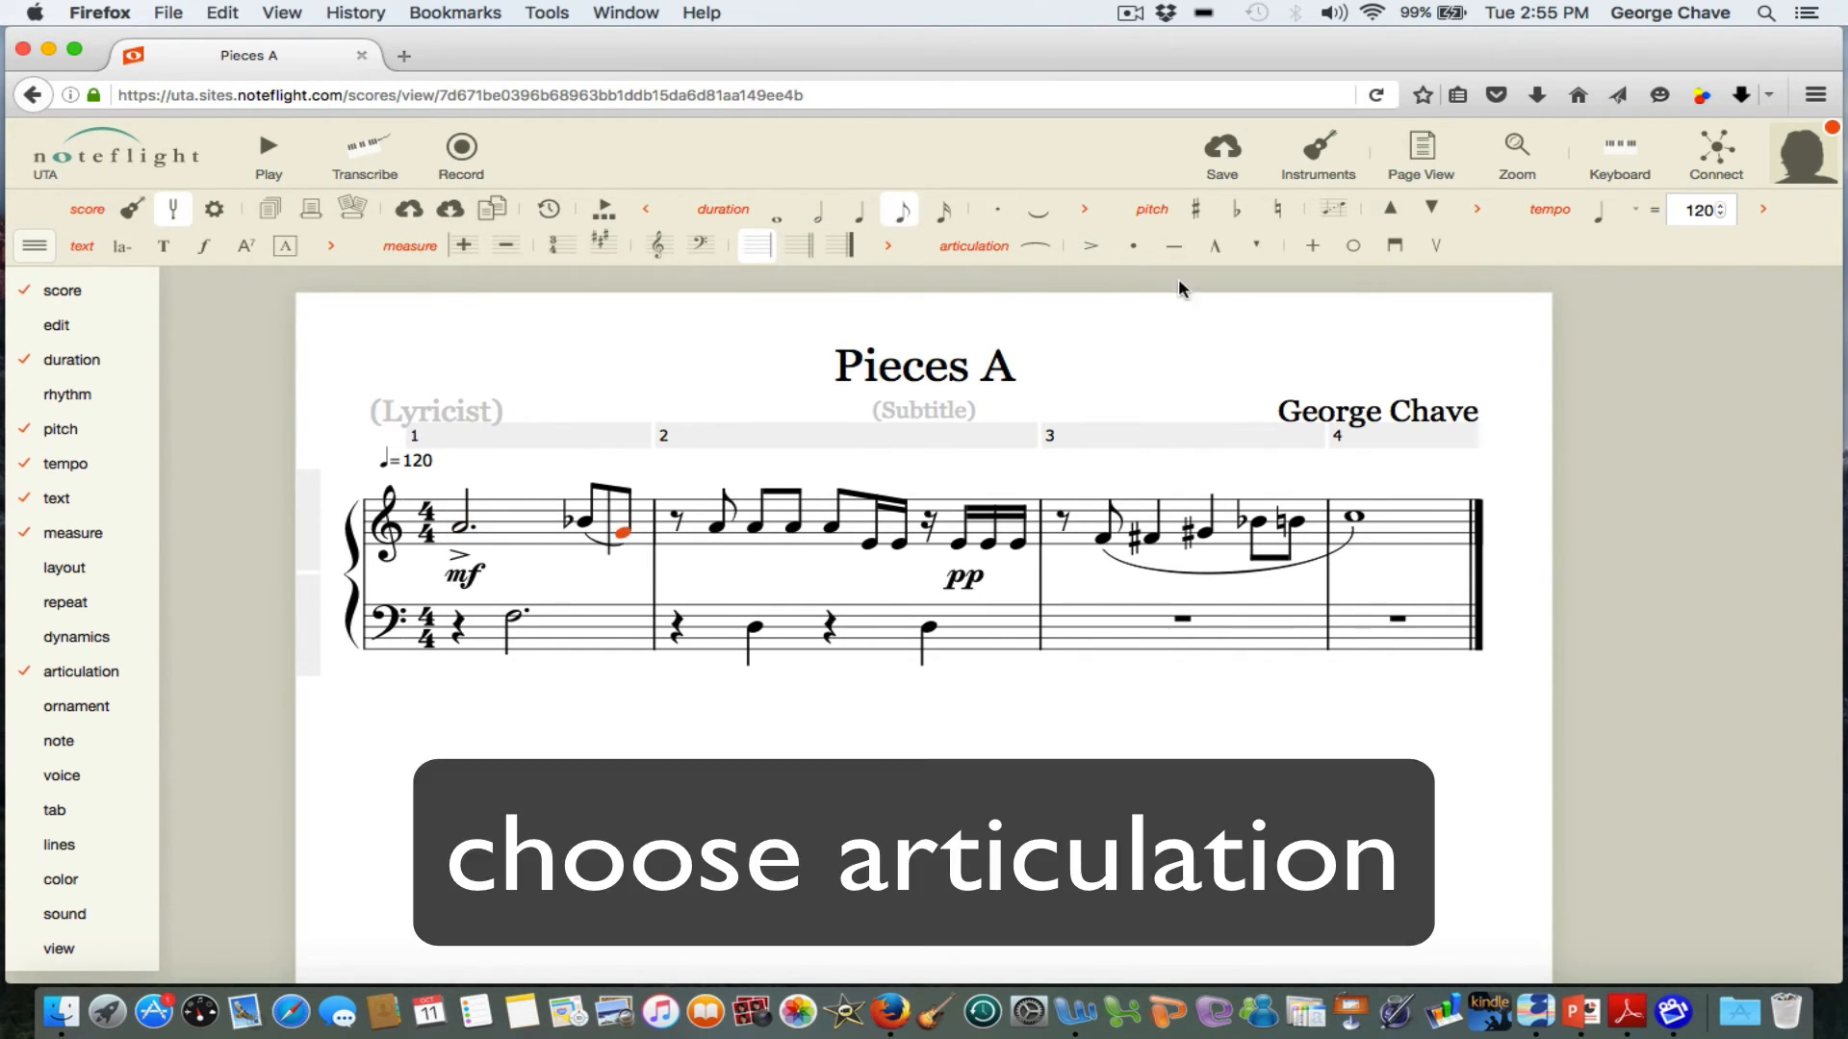
left_click(1134, 250)
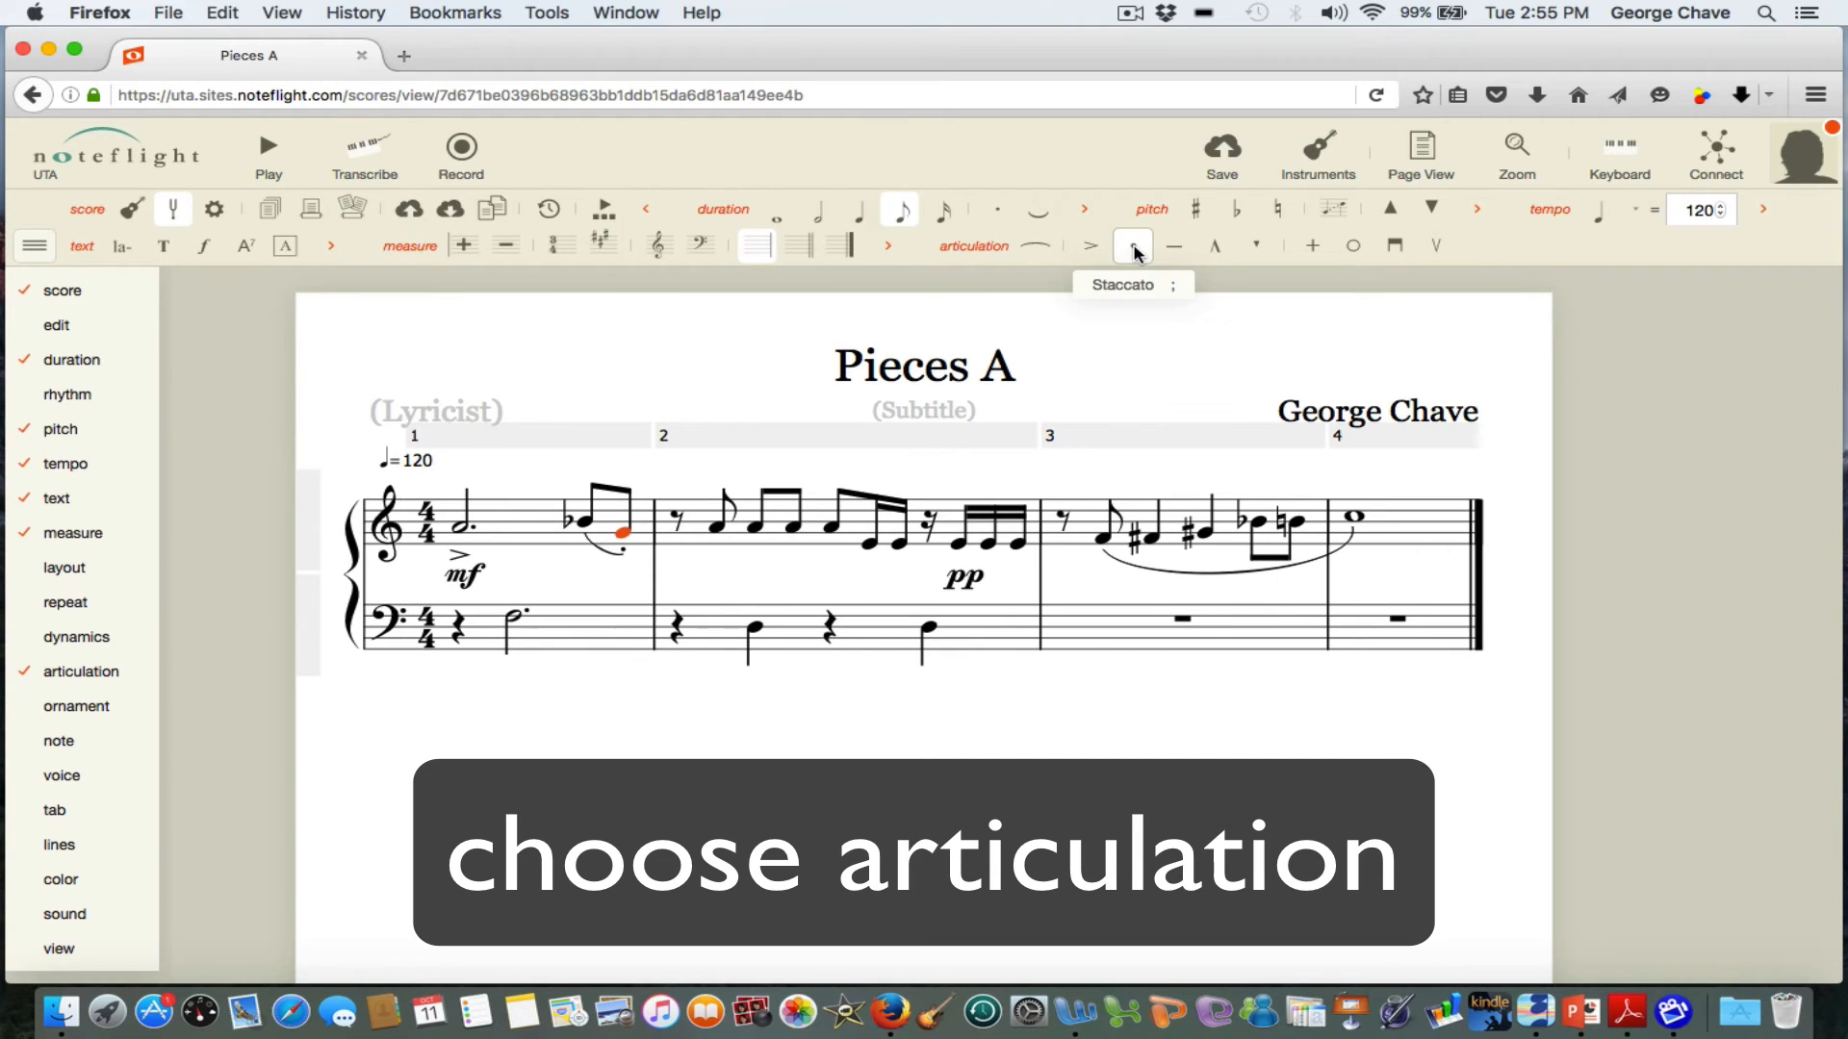
Select the first eighth note after the rest in treble measure 2 for an articulation.
left_click(717, 532)
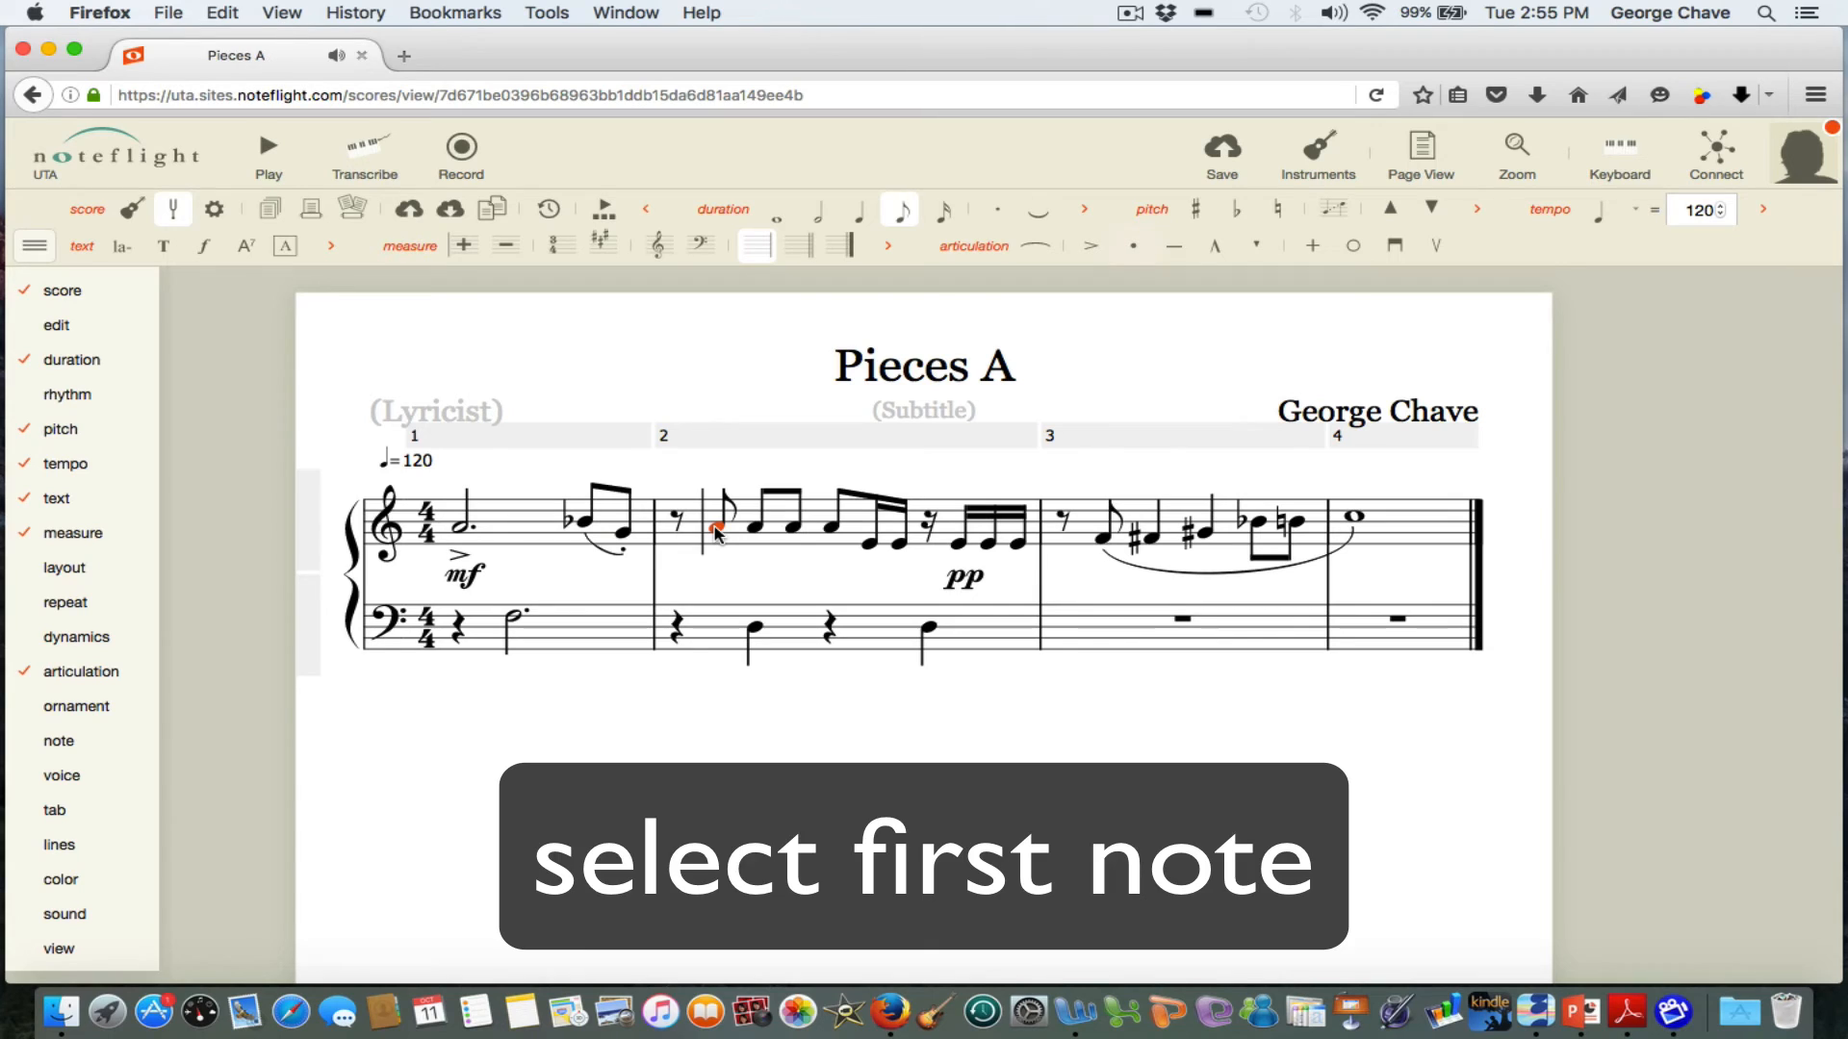